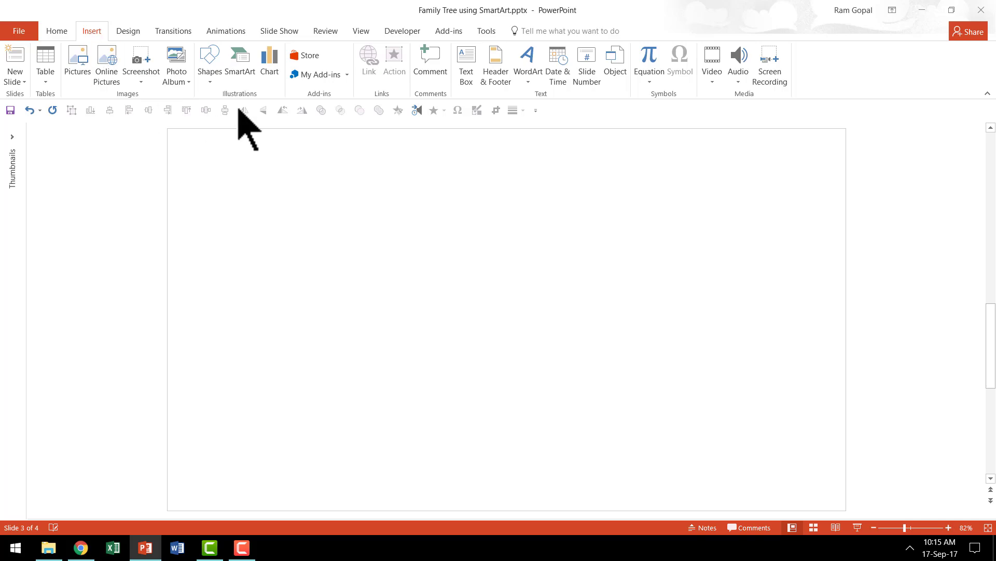
Insert a Picture Organization Chart from the SmartArt Hierarchy layouts.
{"action": "left_click", "coordinate": [246, 77]}
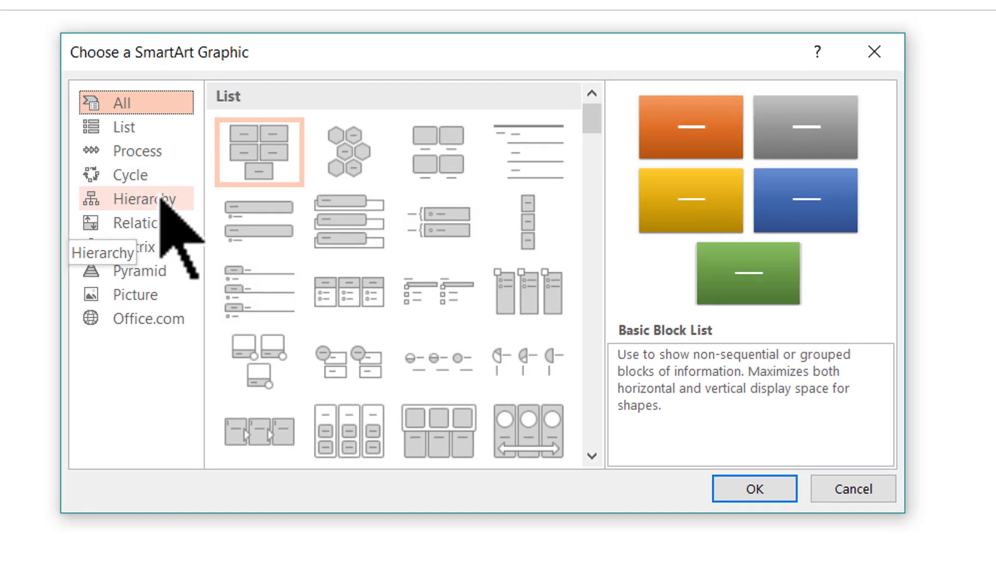
{"action": "left_click", "coordinate": [167, 205]}
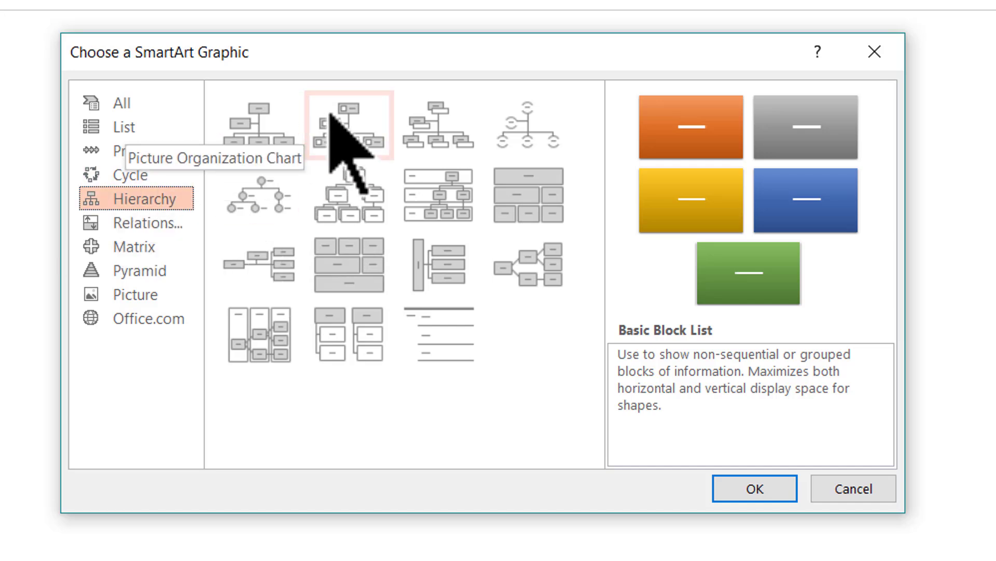
{"action": "left_click", "coordinate": [344, 146]}
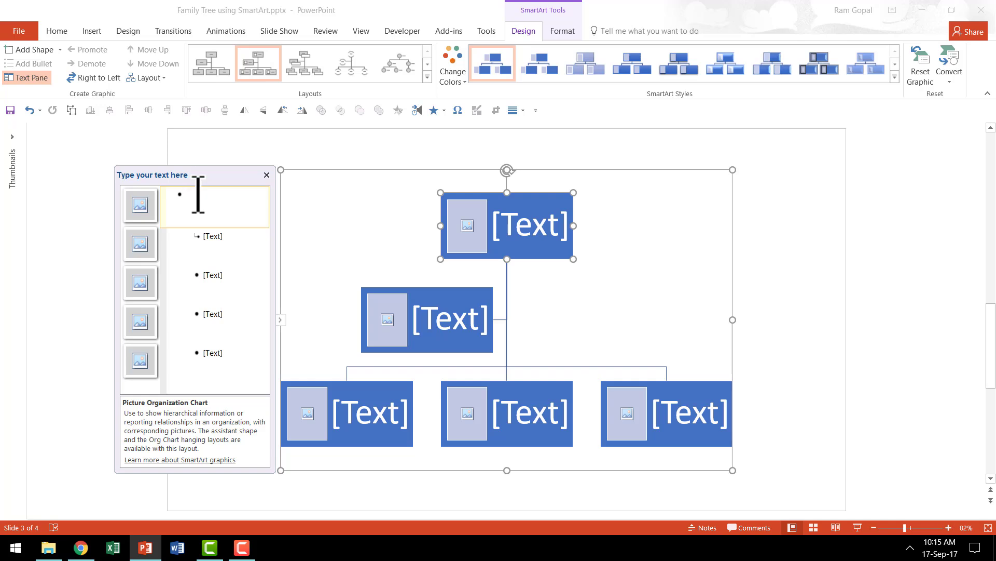
{"action": "type", "text": "Name of"}
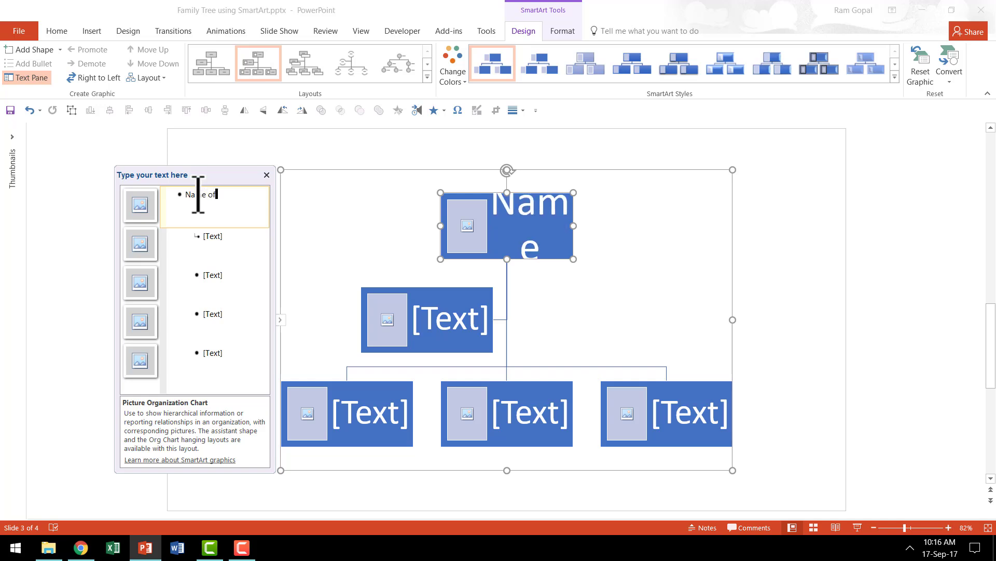
{"action": "type", "text": " the person"}
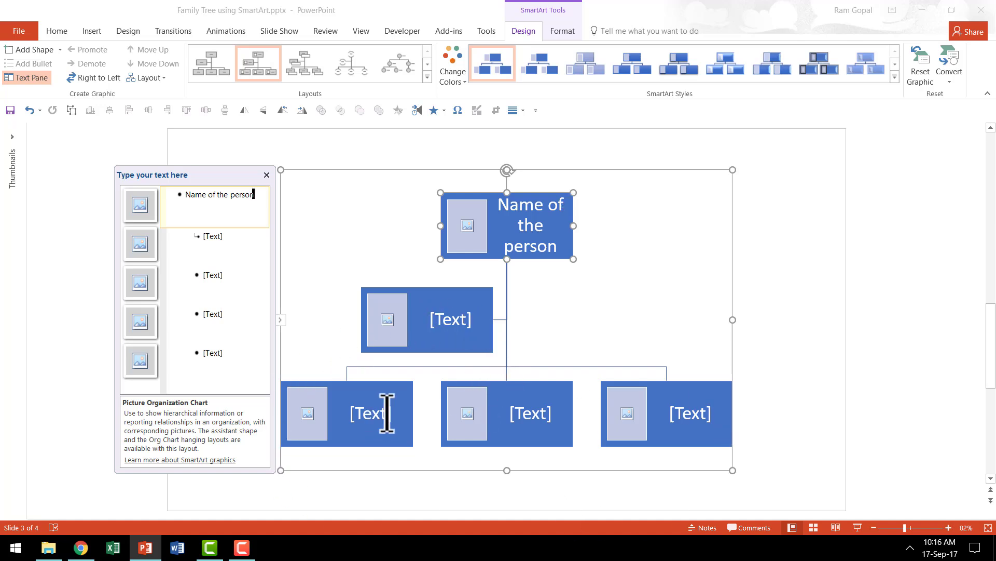
Delete the extra bottom boxes, leaving one placeholder box under the top box.
{"action": "left_click", "coordinate": [406, 387]}
{"action": "key", "text": "Delete"}
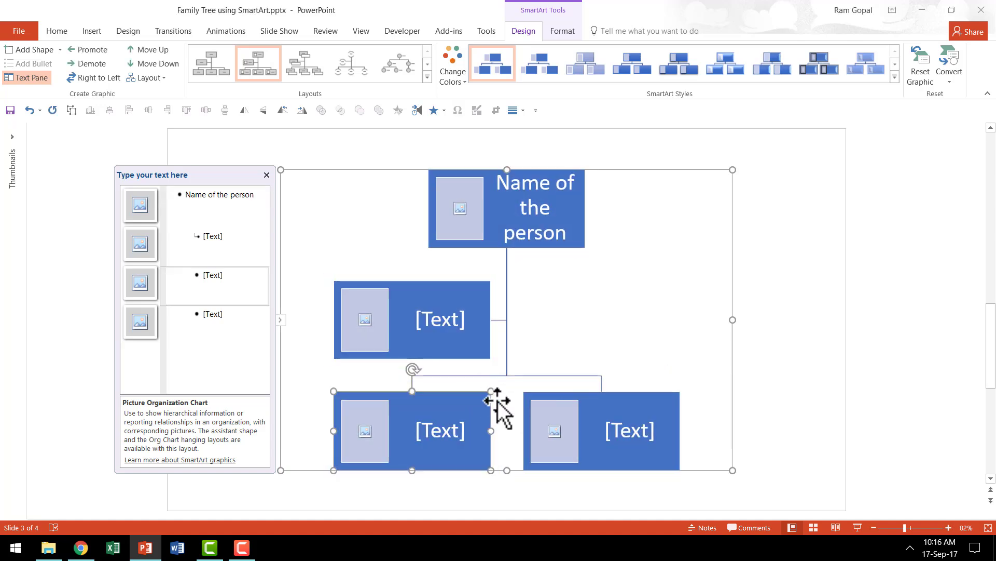
{"action": "key", "text": "Delete"}
{"action": "key", "text": "Delete"}
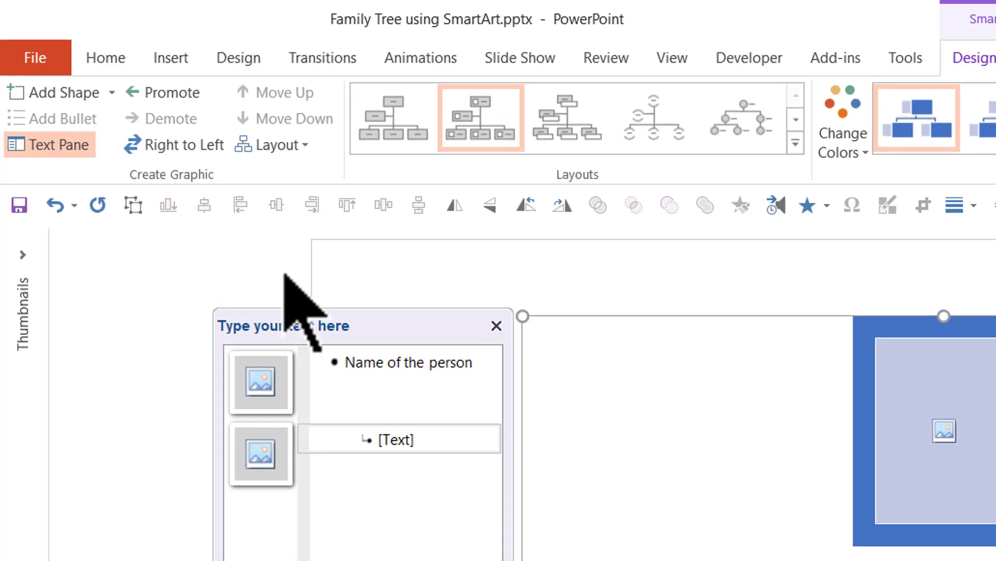
Add a second box beside the child box under the top person.
{"action": "left_click", "coordinate": [300, 145]}
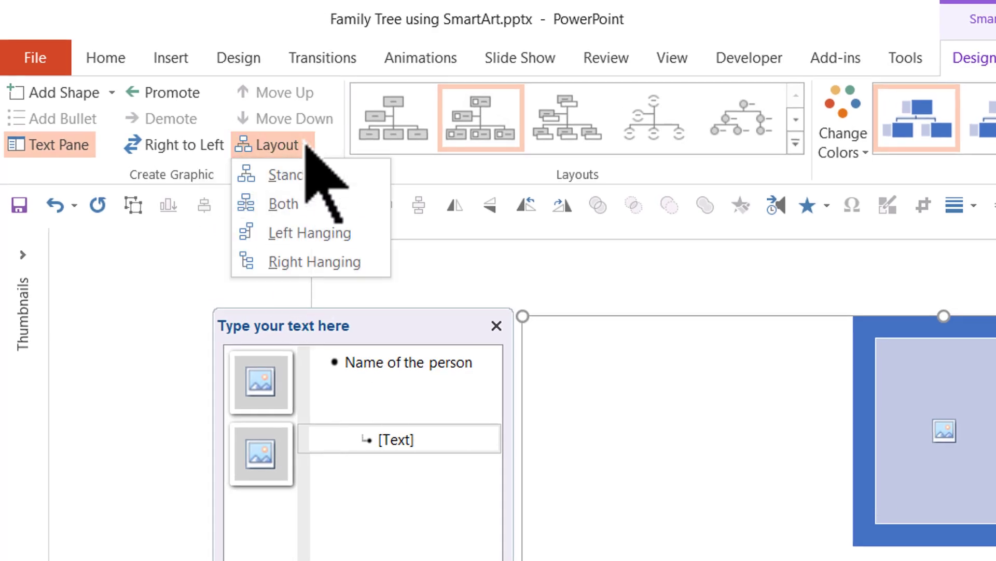
{"action": "left_click", "coordinate": [290, 215]}
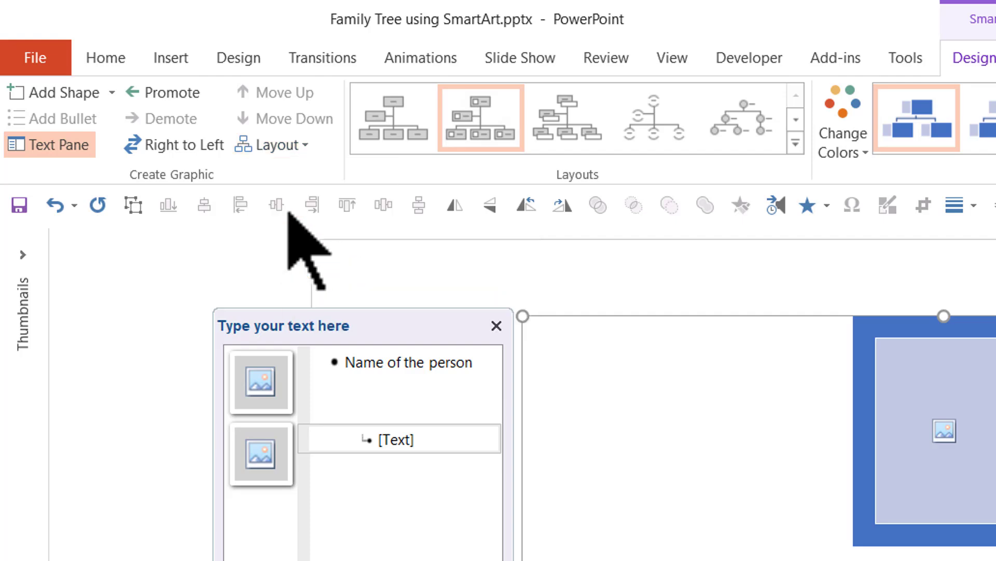
{"action": "left_click", "coordinate": [110, 94]}
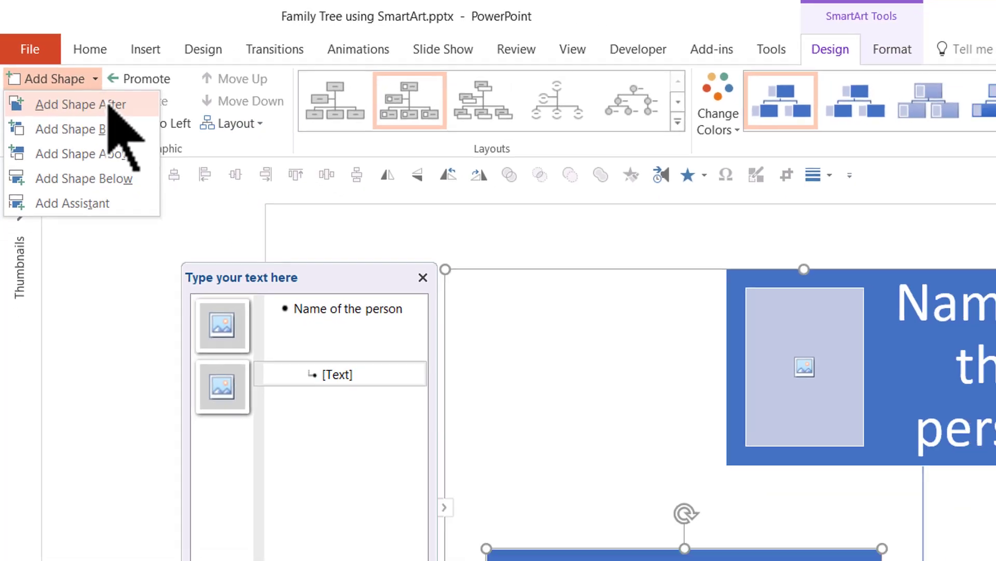
{"action": "left_click", "coordinate": [124, 122]}
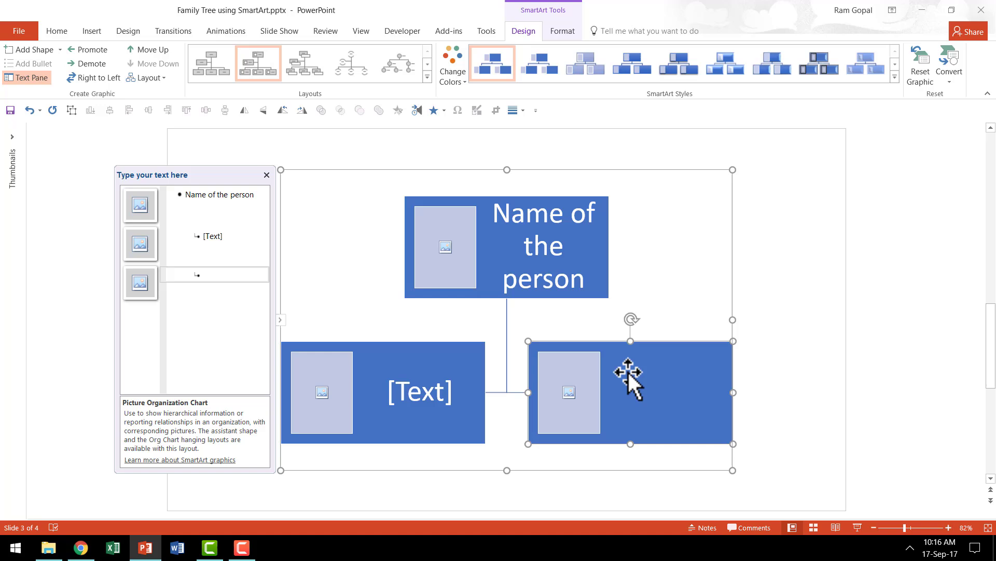
Add two boxes beneath the left [Text] box.
{"action": "left_click", "coordinate": [406, 354]}
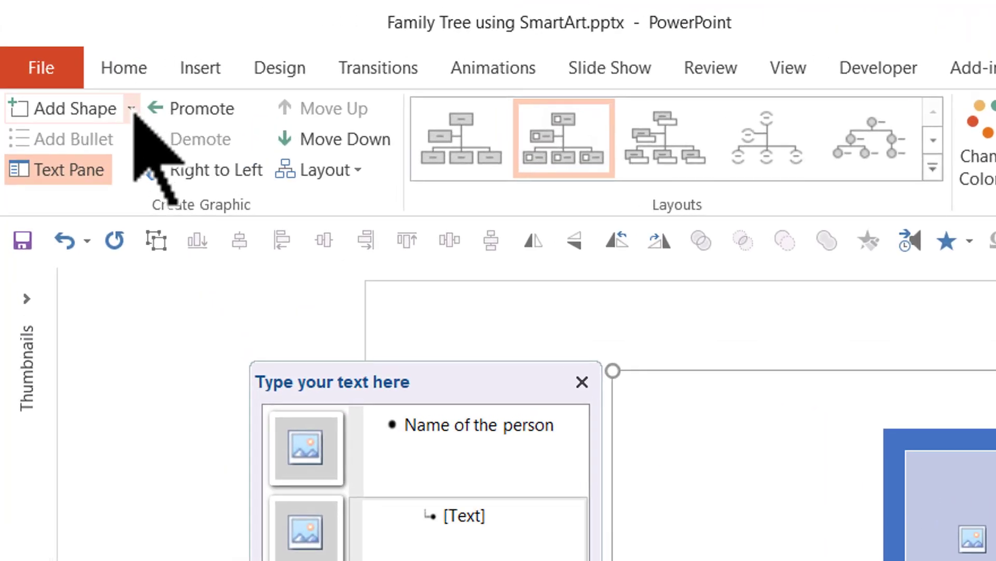
{"action": "left_click", "coordinate": [60, 49]}
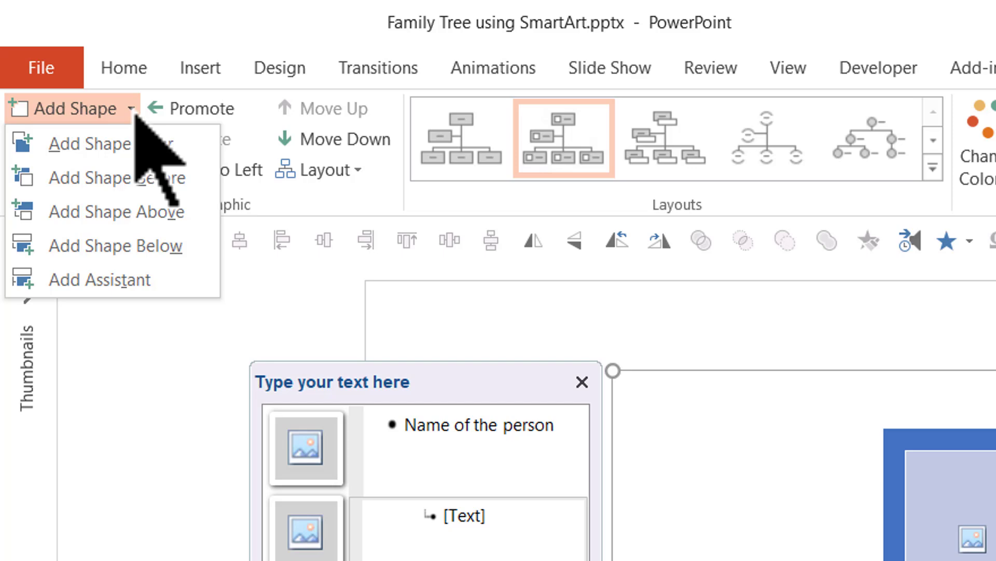
{"action": "left_click", "coordinate": [148, 248]}
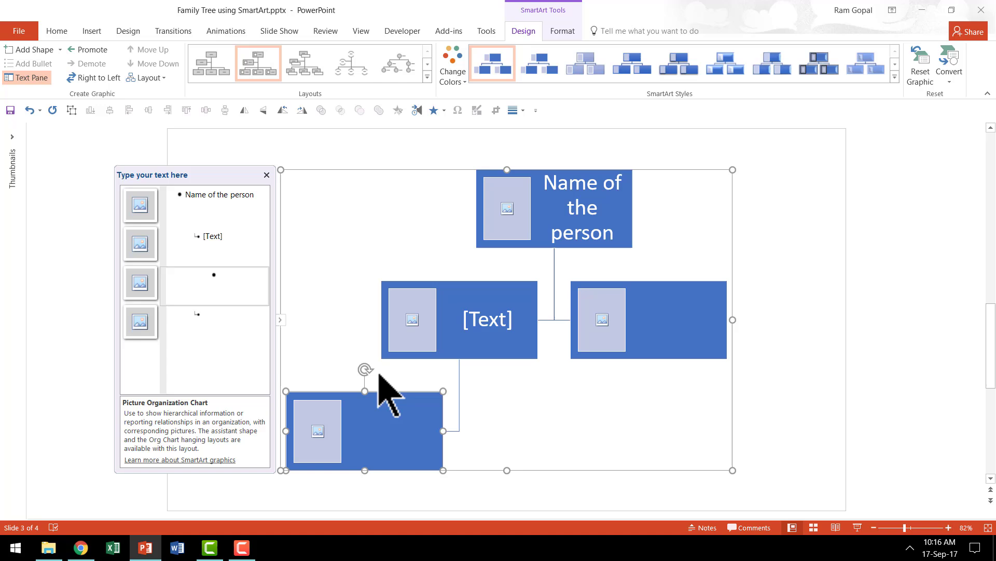
{"action": "left_click", "coordinate": [61, 50]}
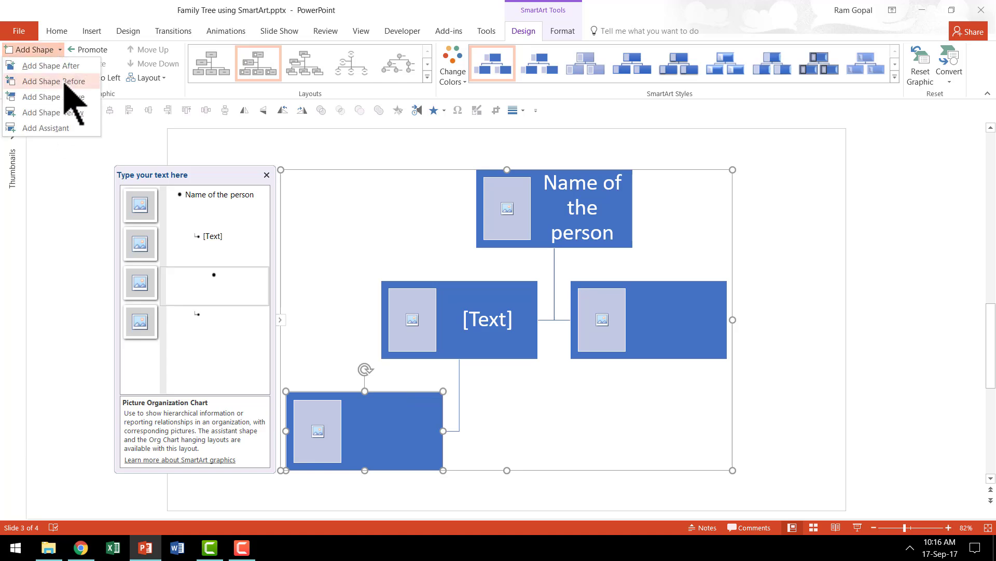
{"action": "left_click", "coordinate": [78, 65]}
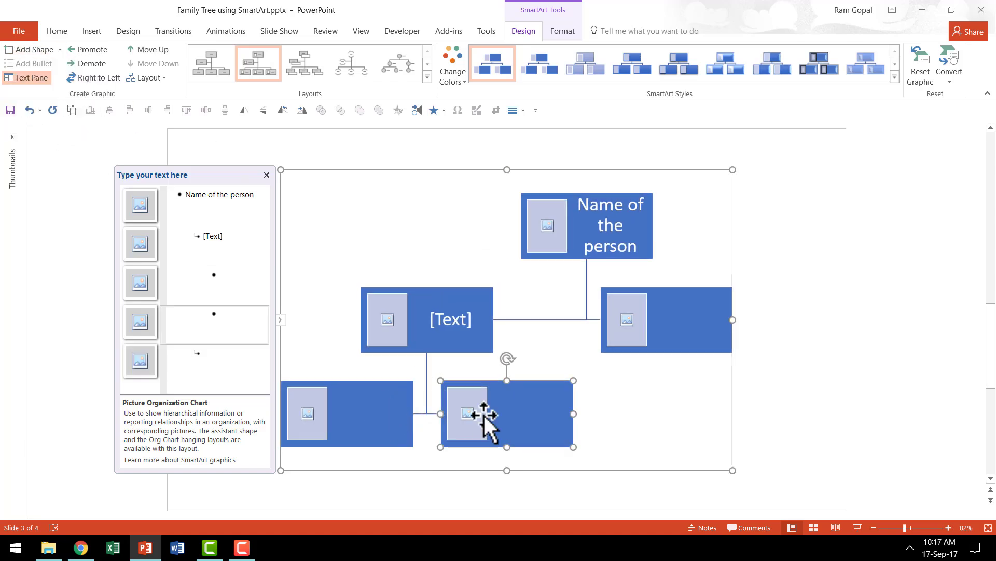
Add two boxes beneath the right-hand second-level box, then reselect that box.
{"action": "left_click", "coordinate": [700, 333]}
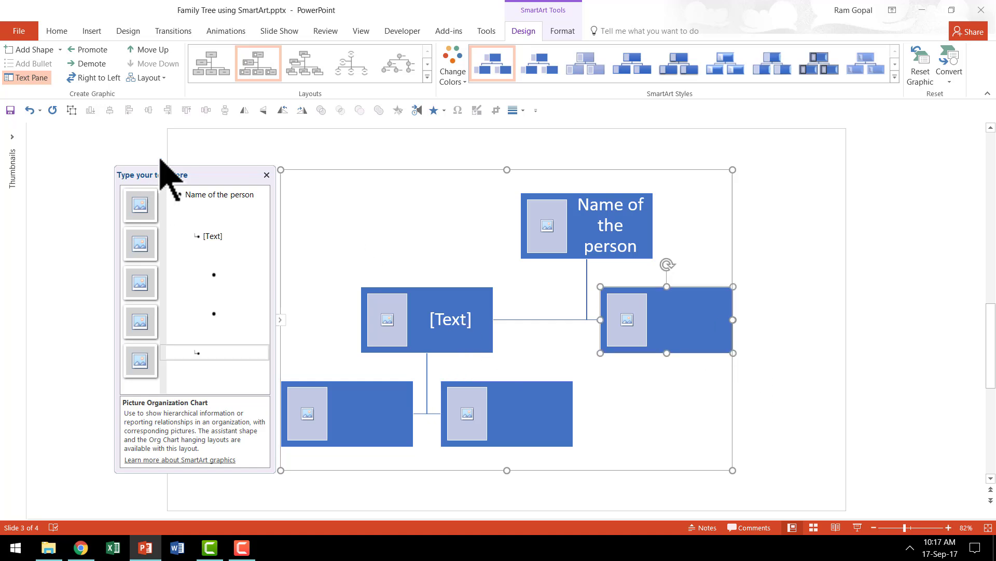
{"action": "left_click", "coordinate": [62, 53]}
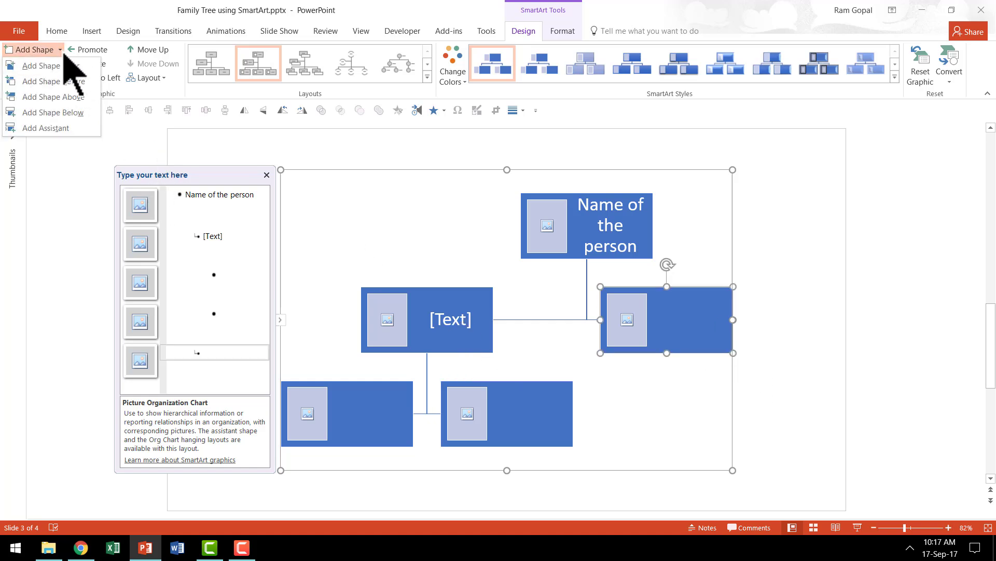
{"action": "left_click", "coordinate": [84, 127]}
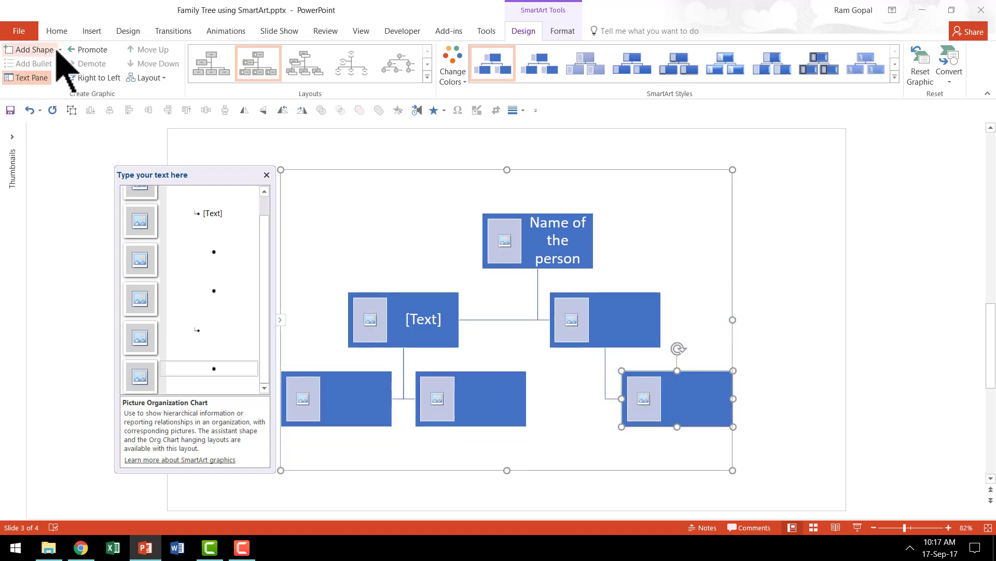
{"action": "left_click", "coordinate": [60, 51]}
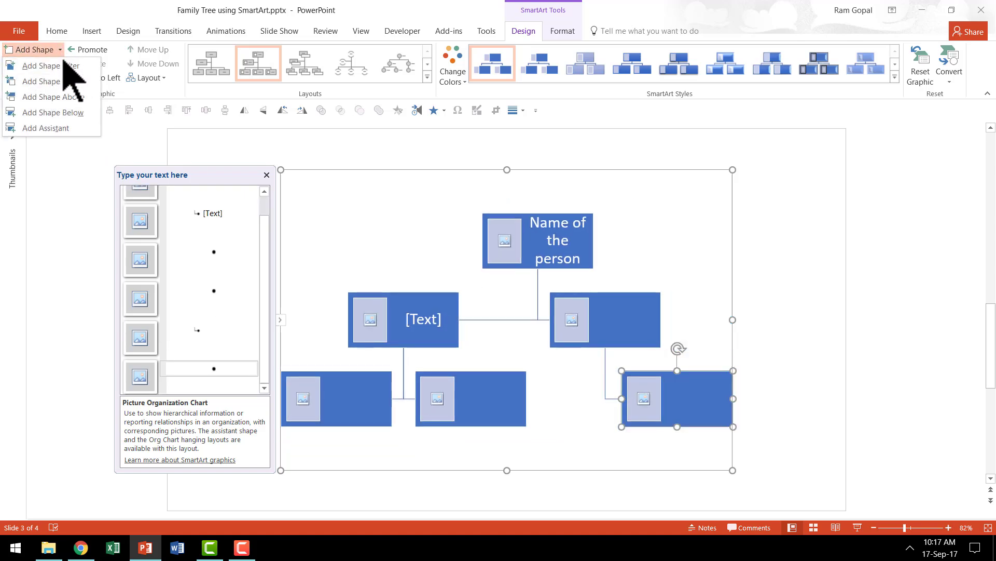
{"action": "left_click", "coordinate": [81, 96]}
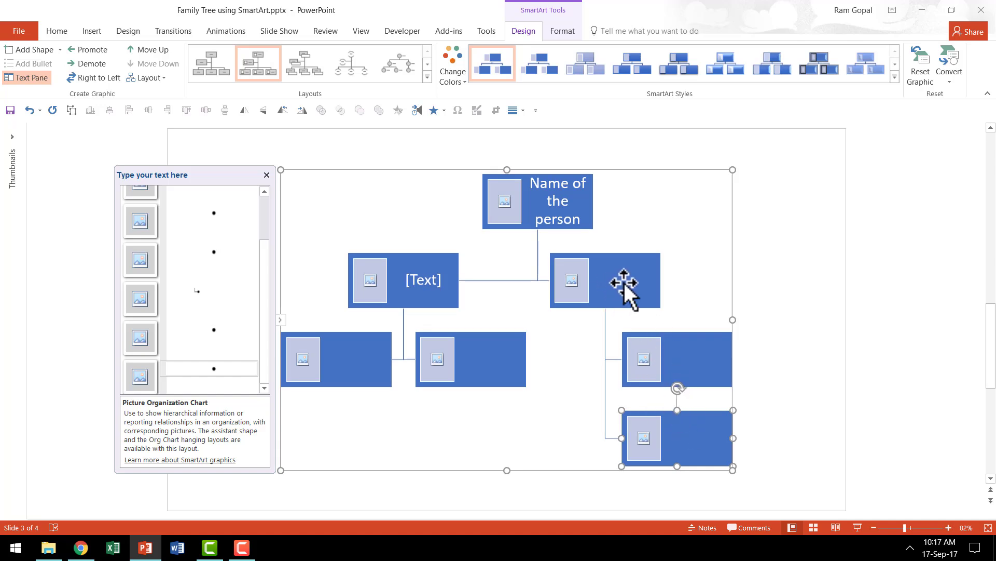
{"action": "left_click", "coordinate": [713, 301]}
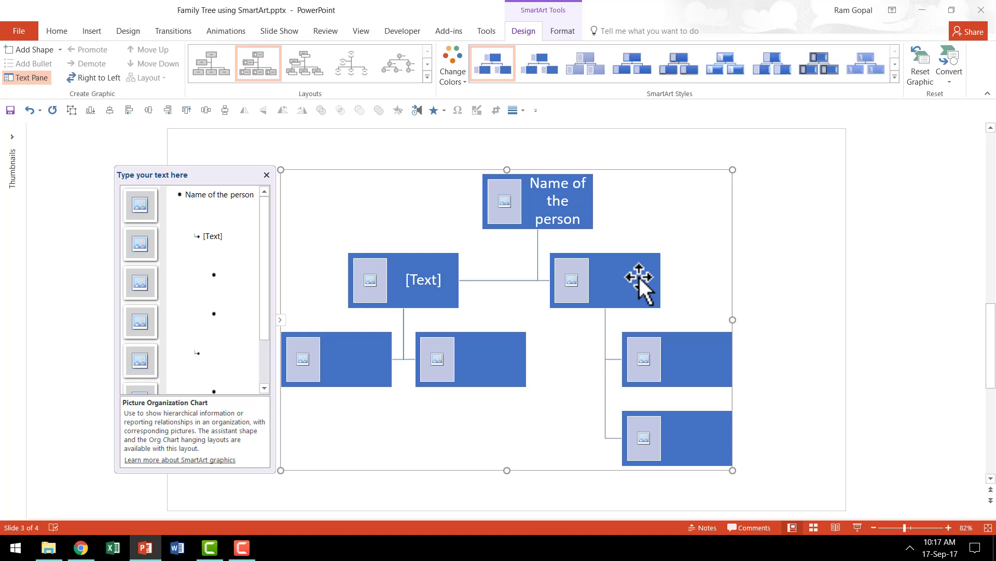
{"action": "left_click", "coordinate": [638, 275]}
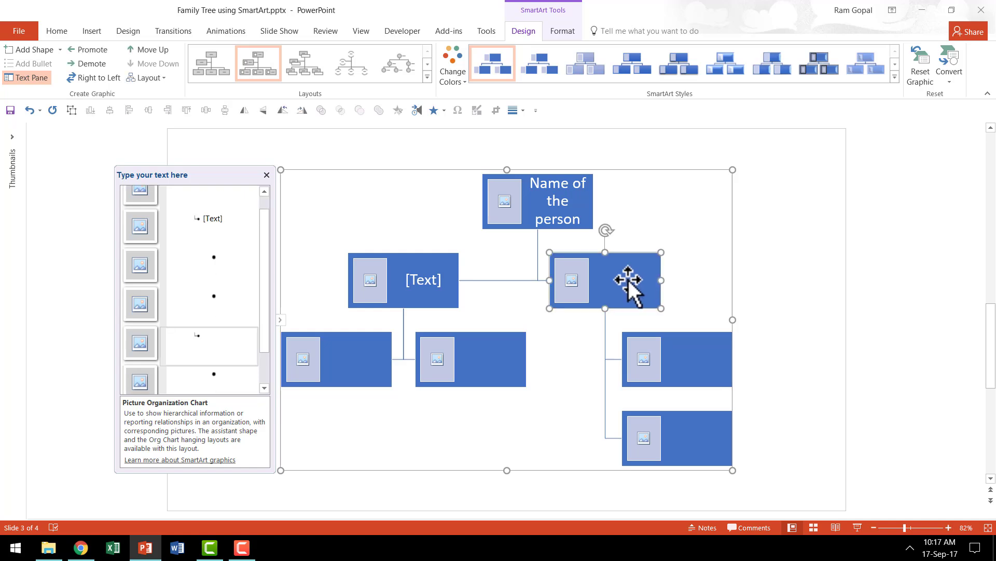
{"action": "left_click", "coordinate": [56, 31]}
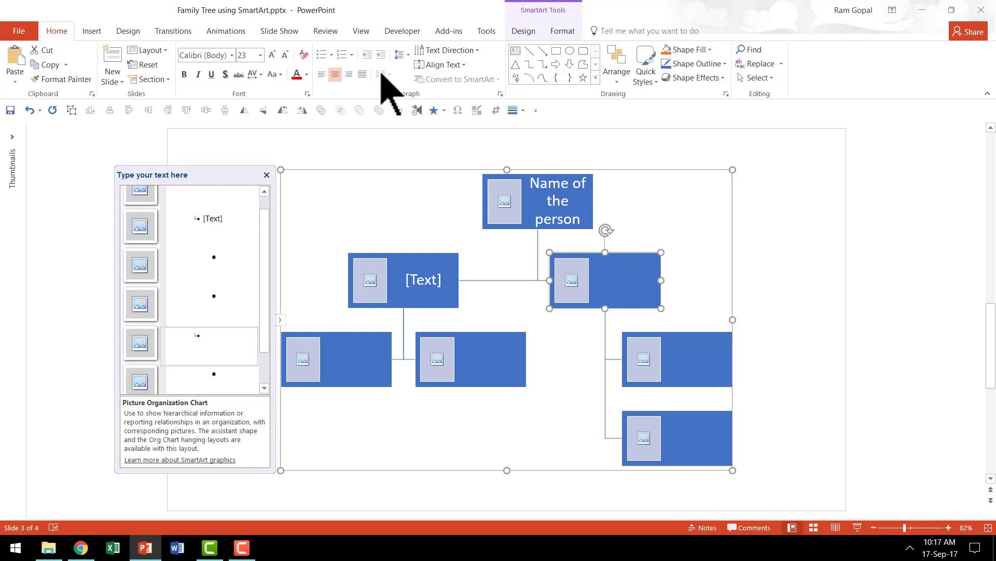
Fill the right-hand second-level box, its lowest box and the second left-branch box orange.
{"action": "left_click", "coordinate": [667, 51]}
{"action": "left_click", "coordinate": [681, 438]}
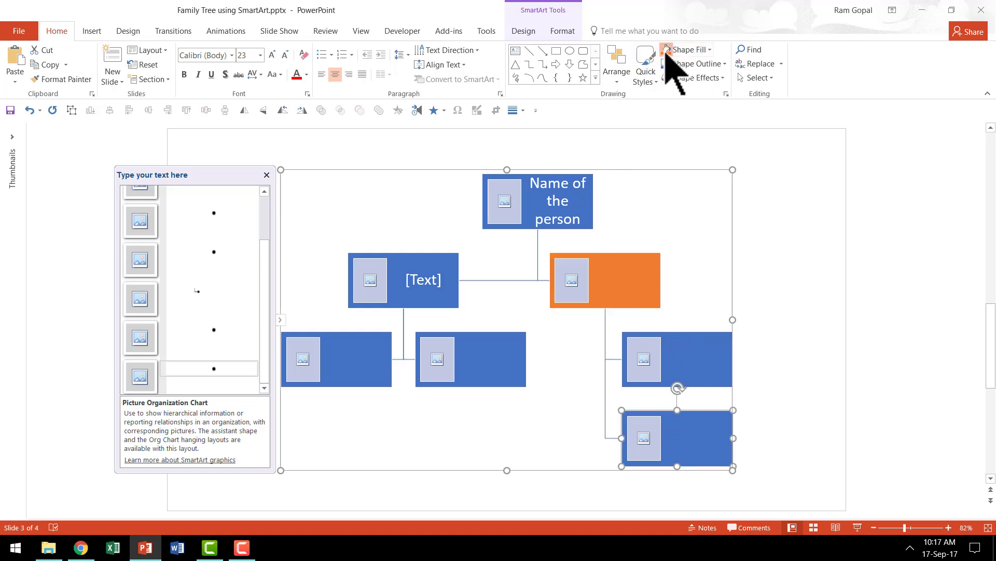
{"action": "left_click", "coordinate": [668, 51]}
{"action": "left_click", "coordinate": [500, 345]}
{"action": "left_click", "coordinate": [668, 51]}
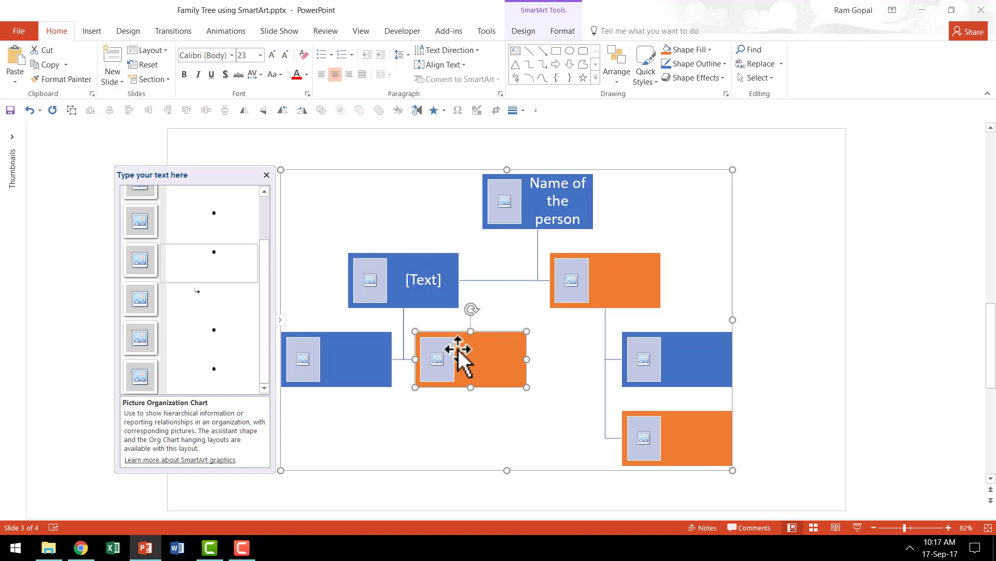
{"action": "left_click", "coordinate": [356, 358]}
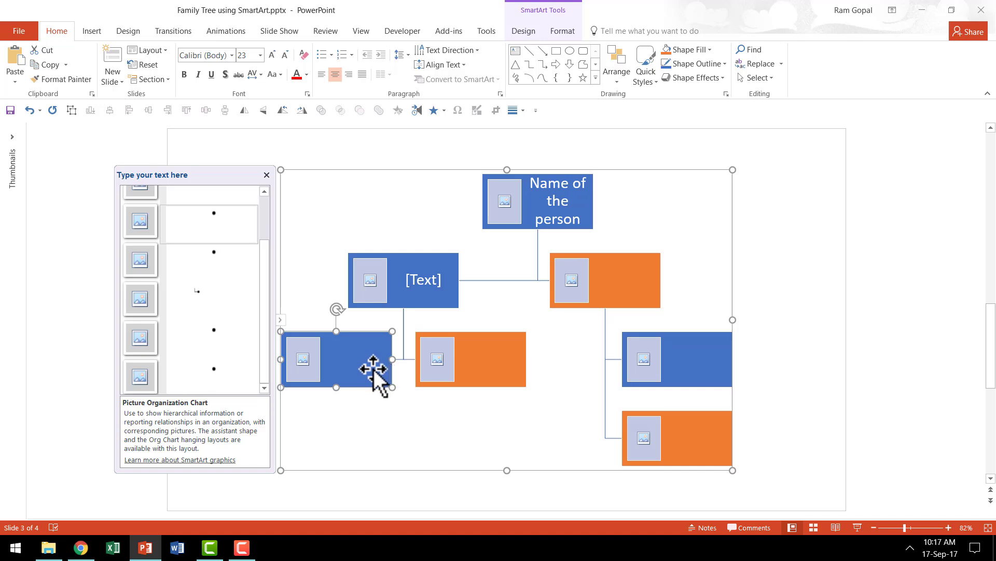
Add two blue boxes beneath the bottom-left box and deselect the chart.
{"action": "left_click", "coordinate": [523, 31]}
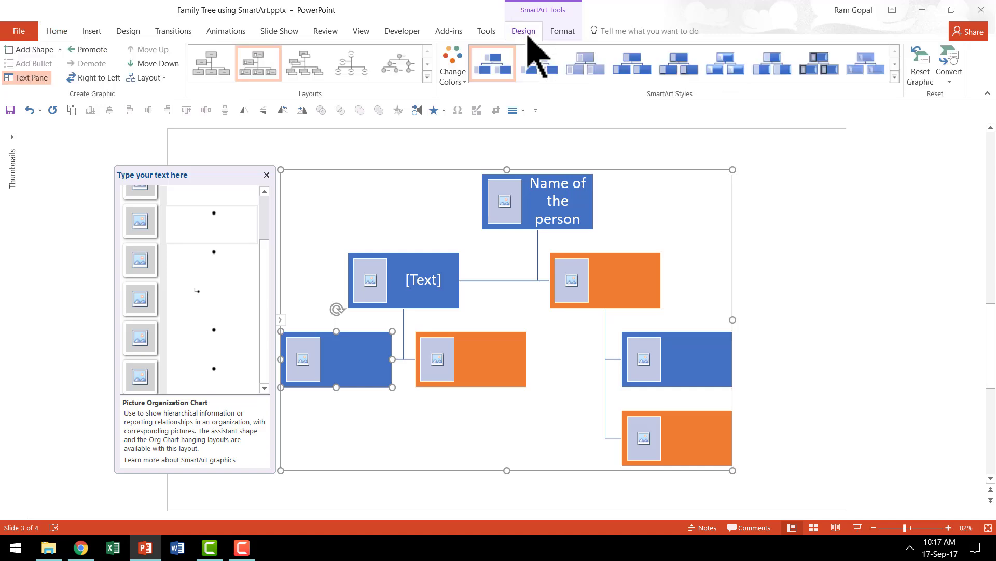
{"action": "left_click", "coordinate": [61, 52]}
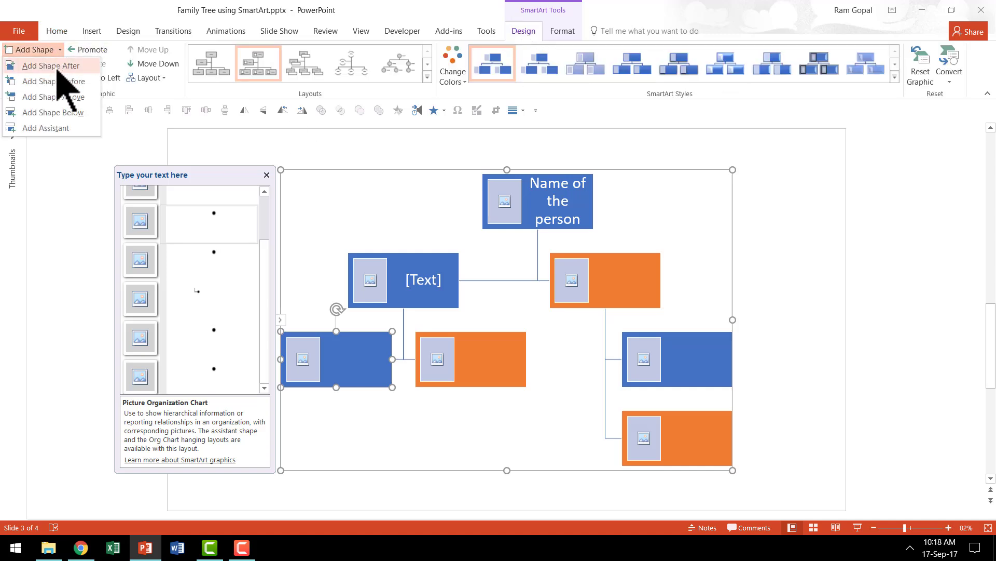
{"action": "left_click", "coordinate": [58, 113]}
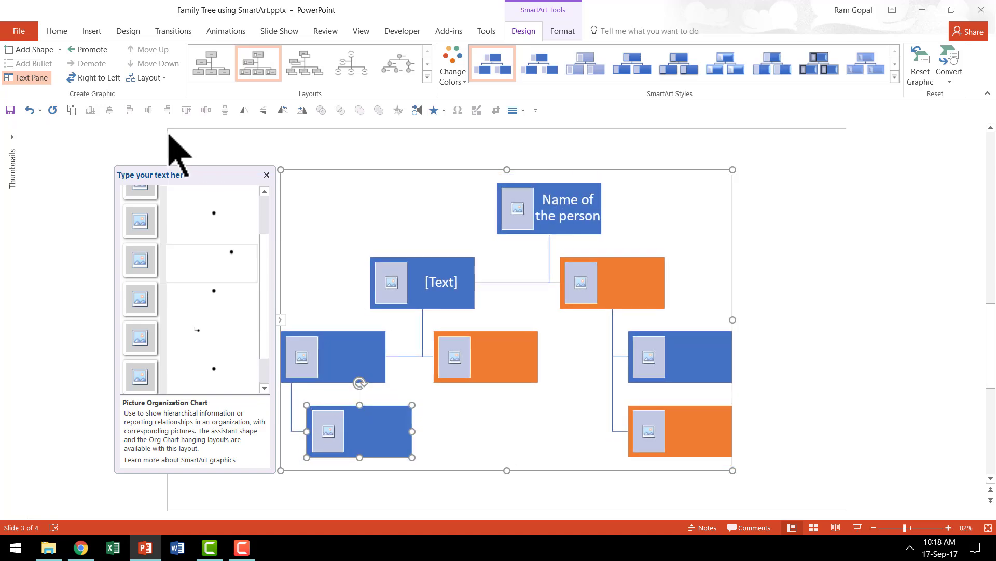
{"action": "left_click", "coordinate": [60, 51]}
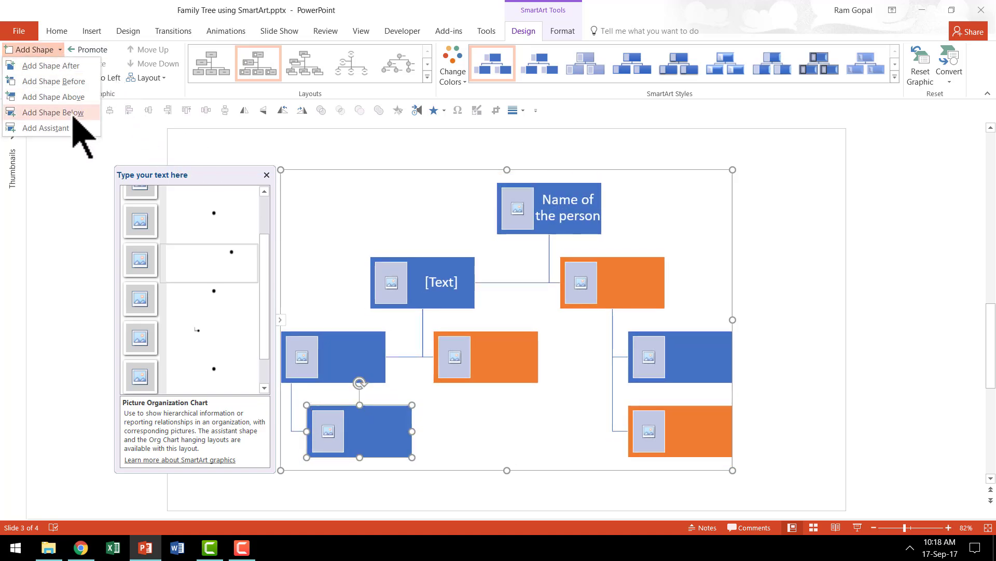
{"action": "left_click", "coordinate": [73, 71]}
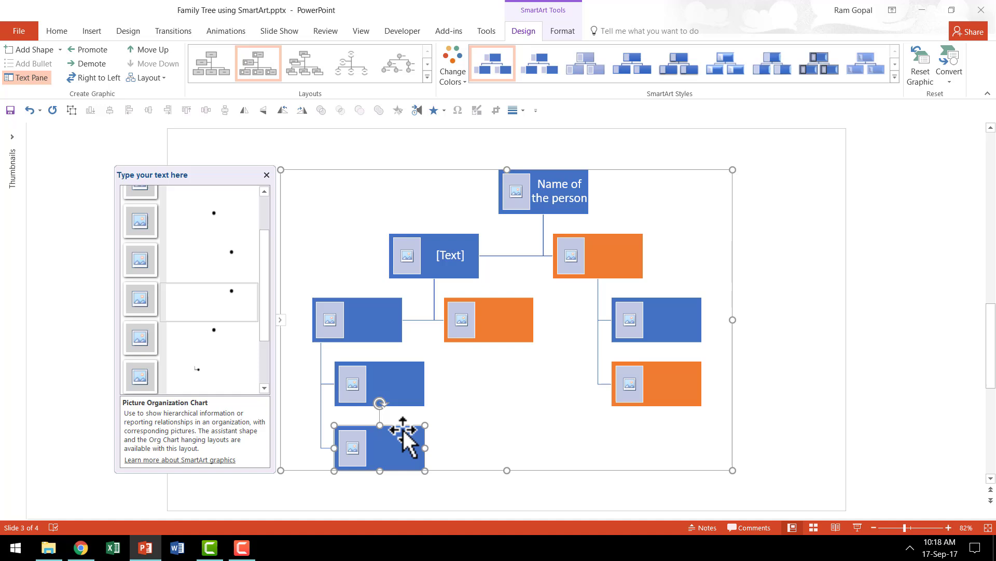
{"action": "left_click", "coordinate": [469, 452]}
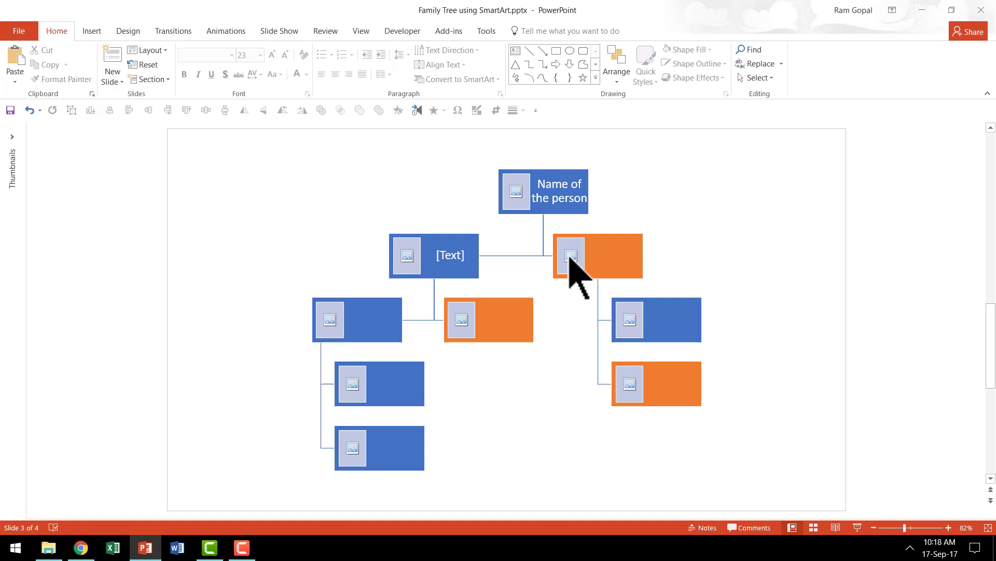
Fill the orange box's picture placeholder with Lady executive 2.png from file.
{"action": "left_click", "coordinate": [571, 257]}
{"action": "left_click", "coordinate": [646, 397]}
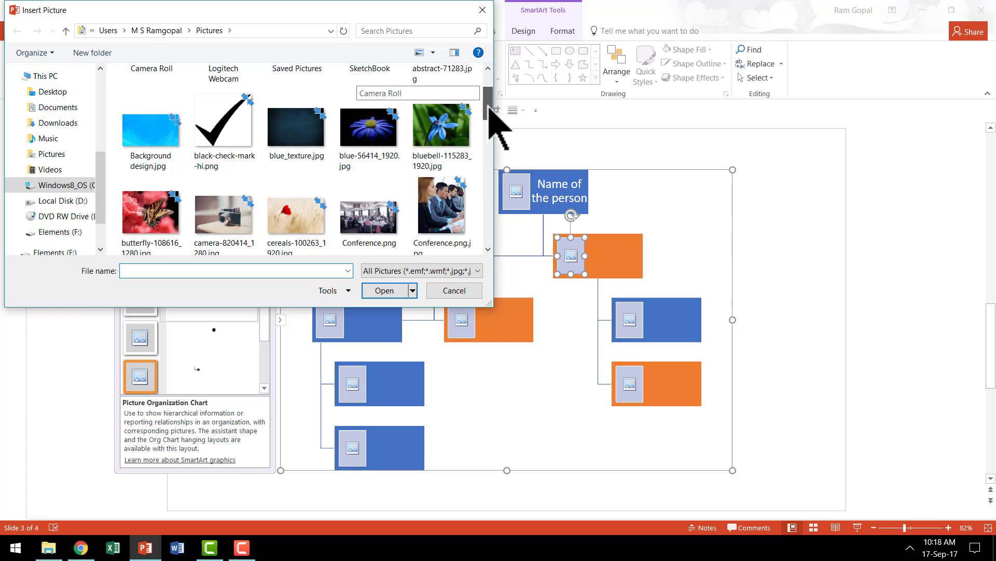
{"action": "left_click_drag", "start_coordinate": [487, 94], "coordinate": [492, 167]}
{"action": "left_click", "coordinate": [440, 144]}
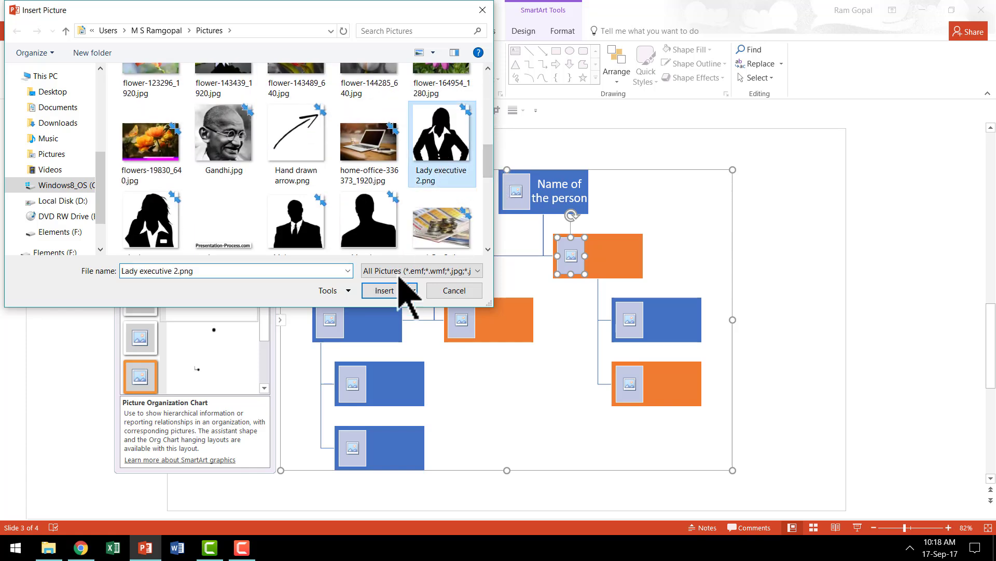
{"action": "left_click", "coordinate": [390, 290]}
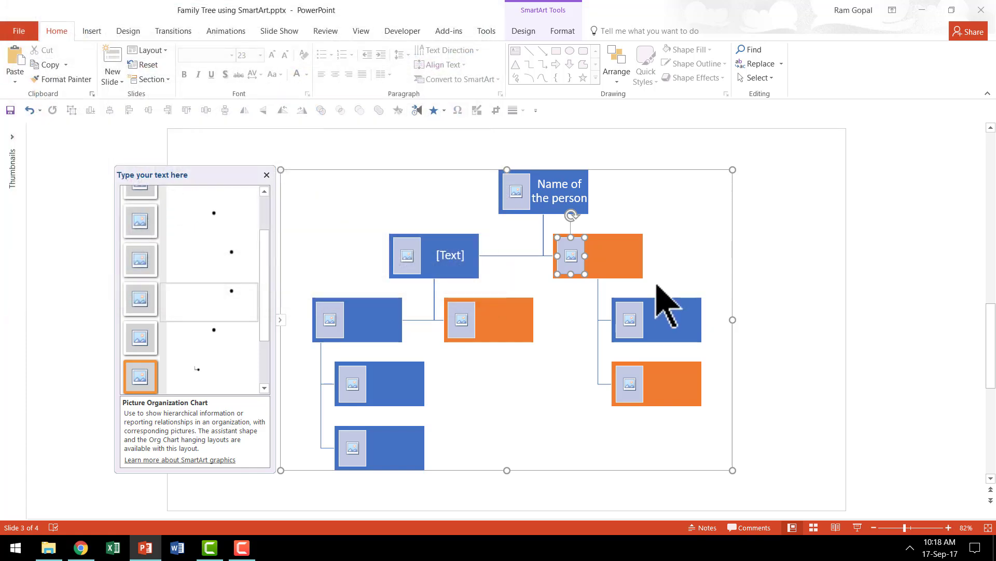
Enter 'Mother' as the orange silhouette box's label in the Text Pane.
{"action": "left_click", "coordinate": [601, 253]}
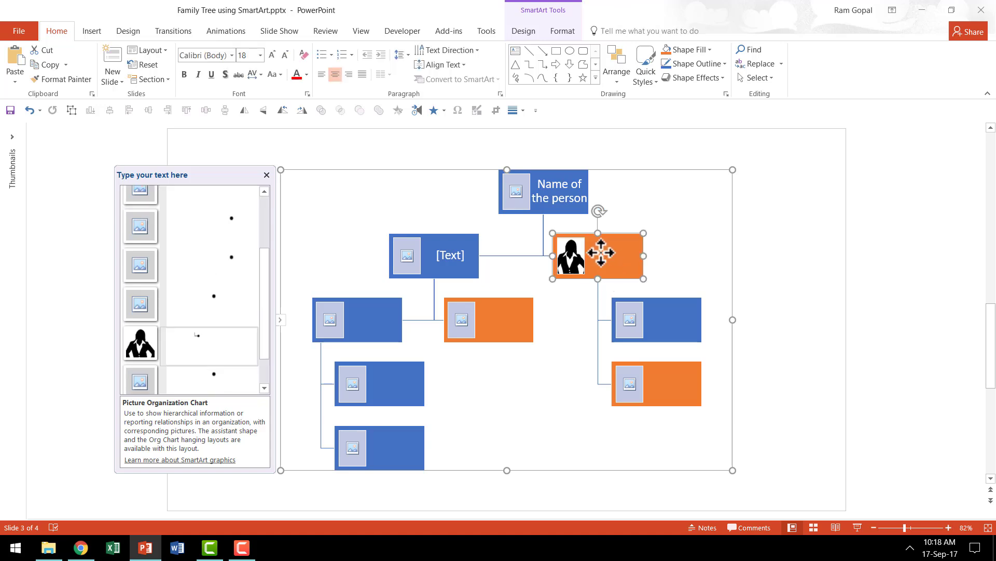
{"action": "left_click", "coordinate": [209, 333]}
{"action": "type", "text": "Mother"}
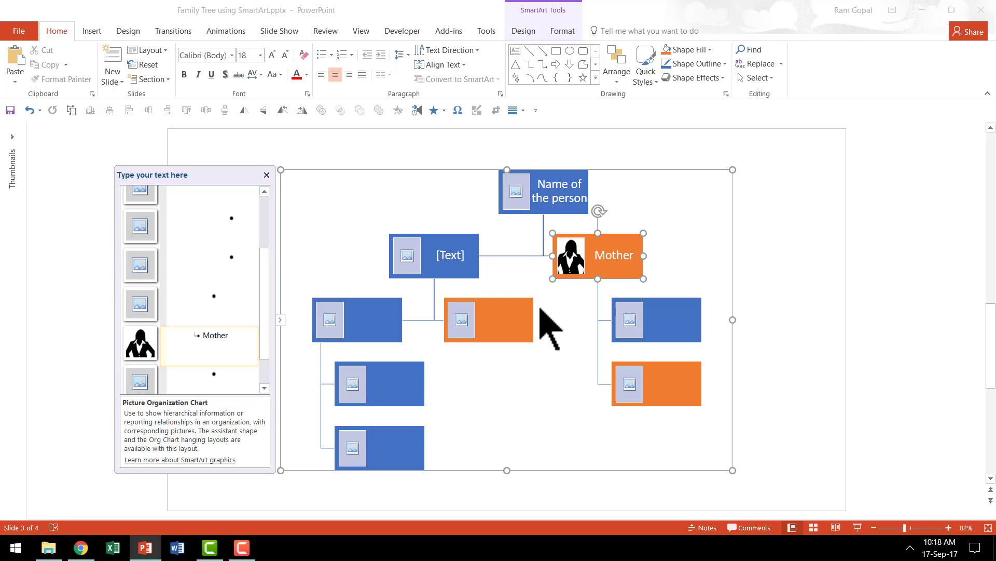
{"action": "left_click", "coordinate": [683, 259]}
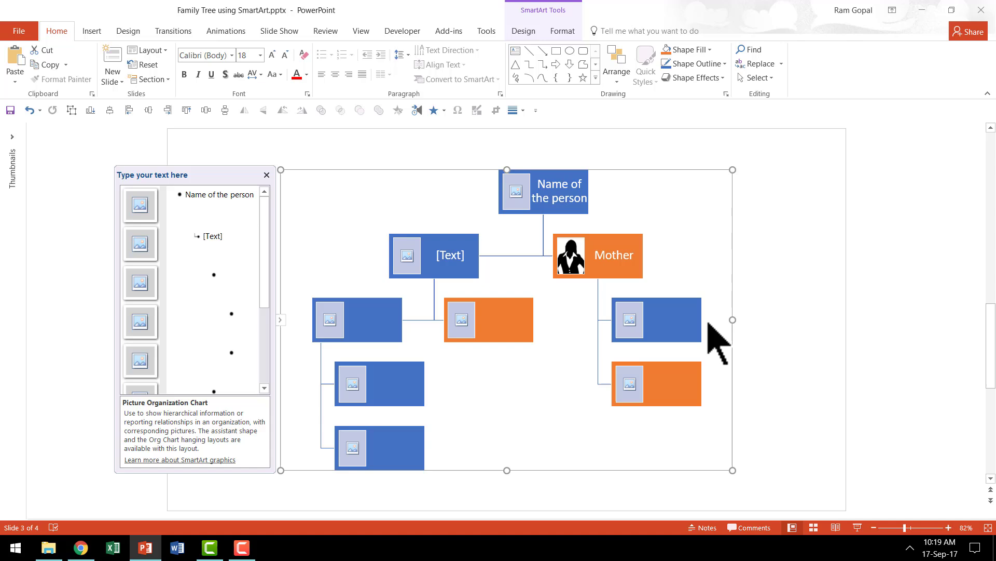
Give the family tree a From Top Wipe animation and reopen its sequence options.
{"action": "left_click", "coordinate": [235, 31]}
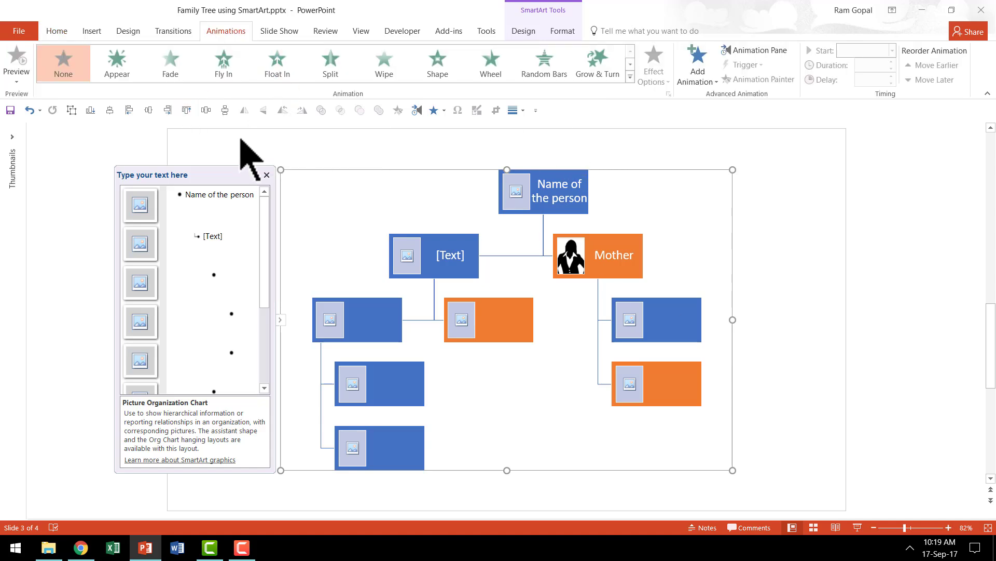
{"action": "left_click", "coordinate": [384, 66]}
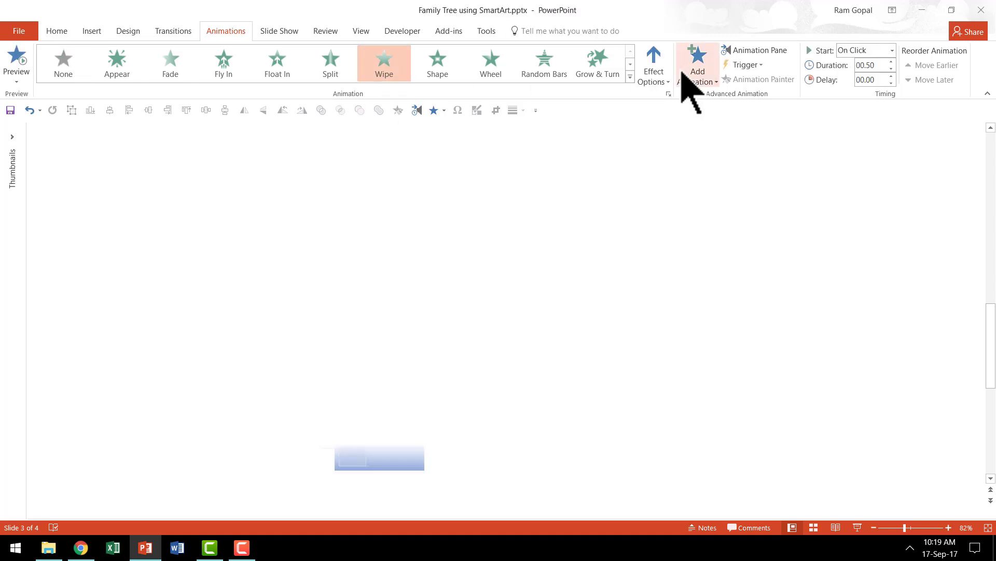
{"action": "left_click", "coordinate": [658, 77]}
{"action": "left_click", "coordinate": [684, 198]}
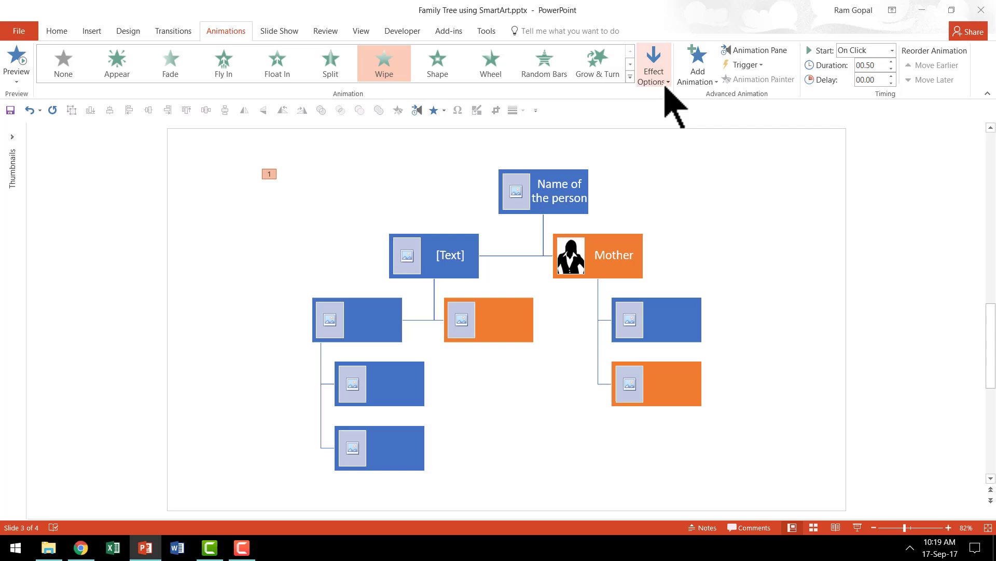
{"action": "left_click", "coordinate": [679, 101]}
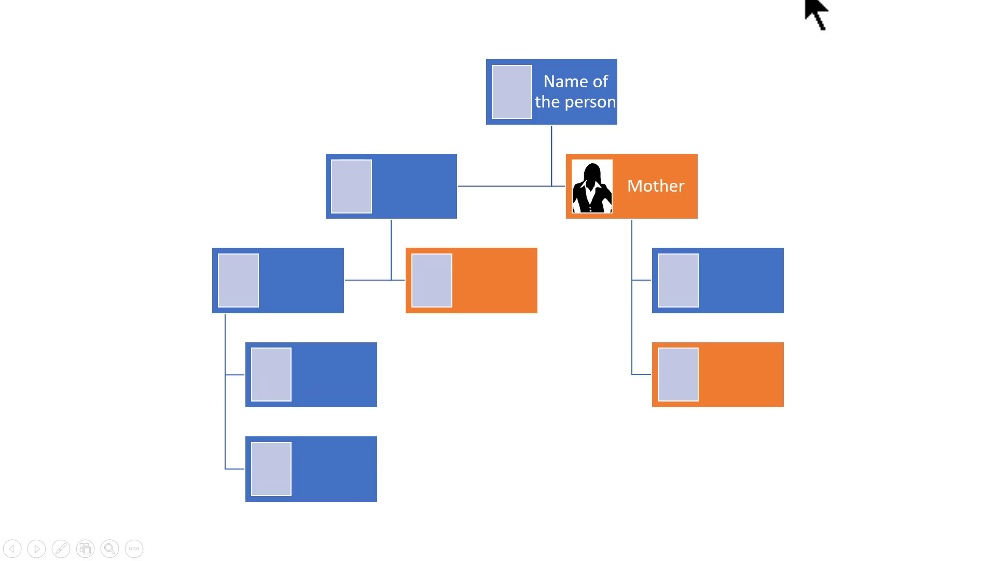
End the slide show with Esc and return to Normal view.
{"action": "key", "text": "Escape"}
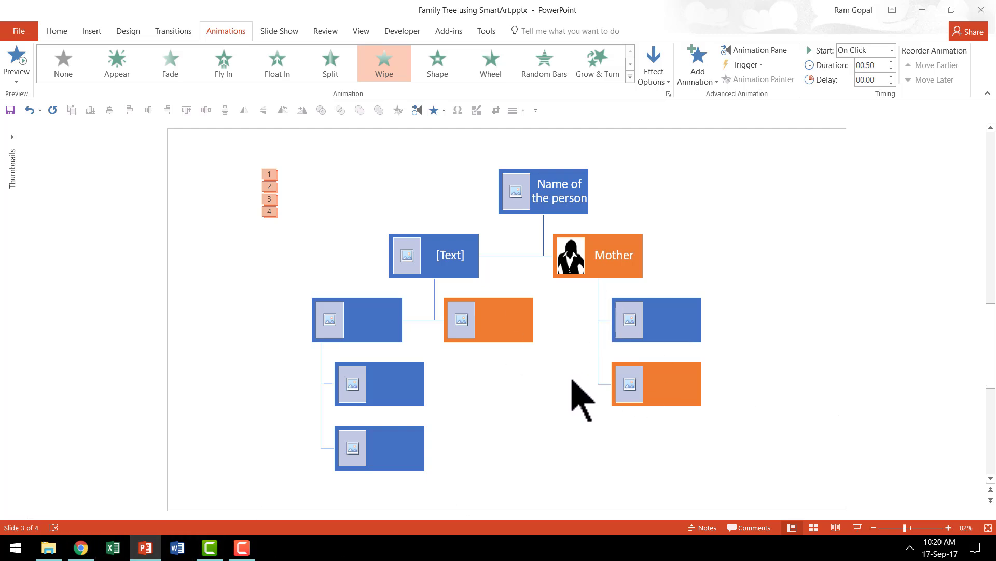
Switch to Chrome showing the Presentation Process SmartArt training page.
{"action": "left_click", "coordinate": [84, 548]}
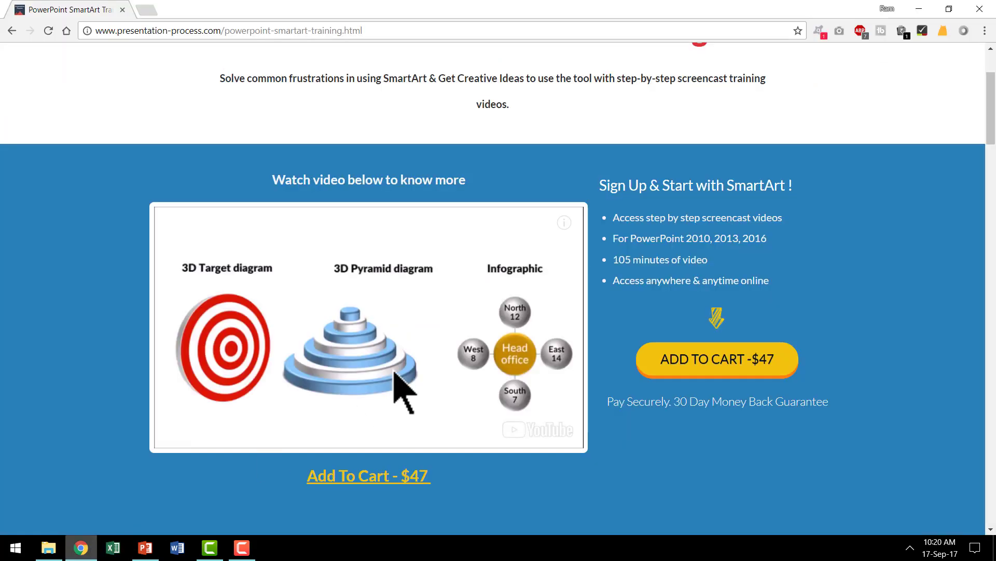
{"action": "scroll", "coordinate": [620, 285], "scroll_direction": "up", "scroll_amount": 2}
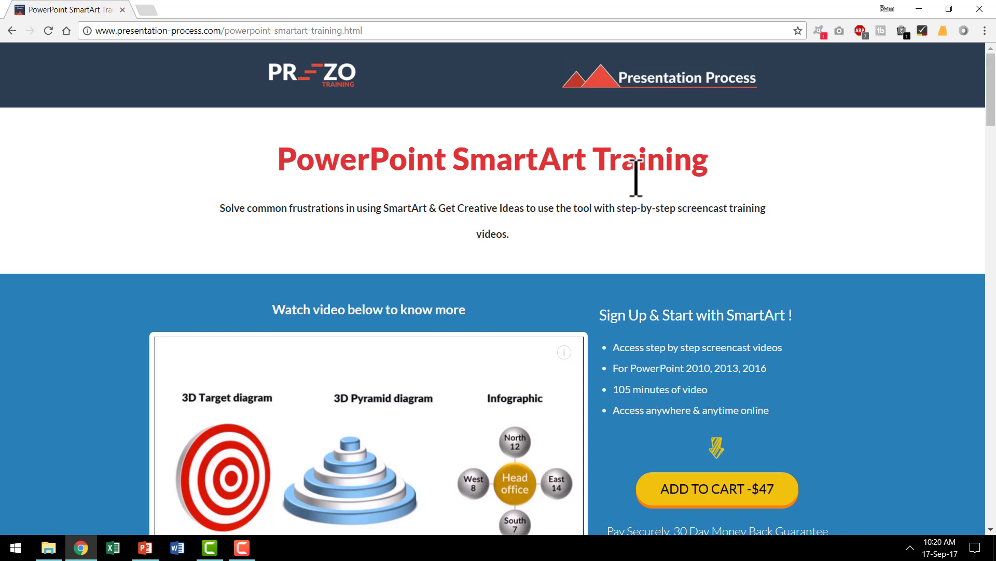
{"action": "scroll", "coordinate": [647, 281], "scroll_direction": "down", "scroll_amount": 1}
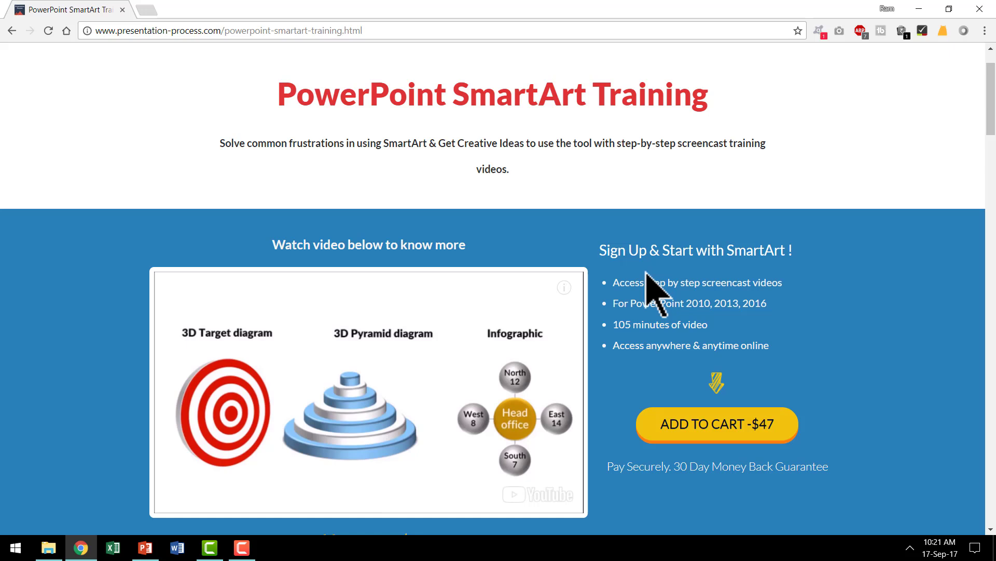
{"action": "scroll", "coordinate": [647, 273], "scroll_direction": "down", "scroll_amount": 1}
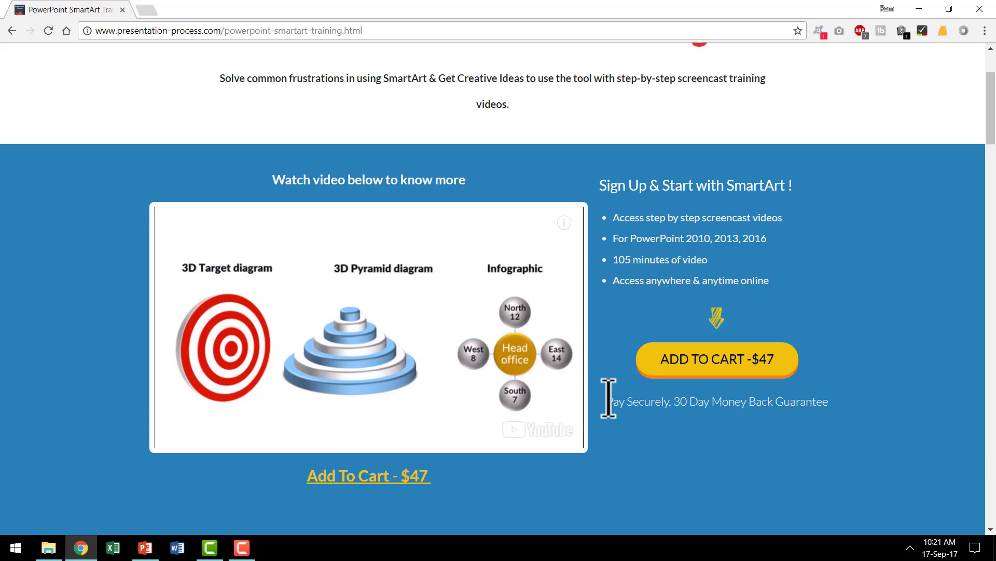
{"action": "scroll", "coordinate": [609, 398], "scroll_direction": "down", "scroll_amount": 3}
{"action": "scroll", "coordinate": [613, 413], "scroll_direction": "down", "scroll_amount": 3}
{"action": "scroll", "coordinate": [619, 421], "scroll_direction": "down", "scroll_amount": 3}
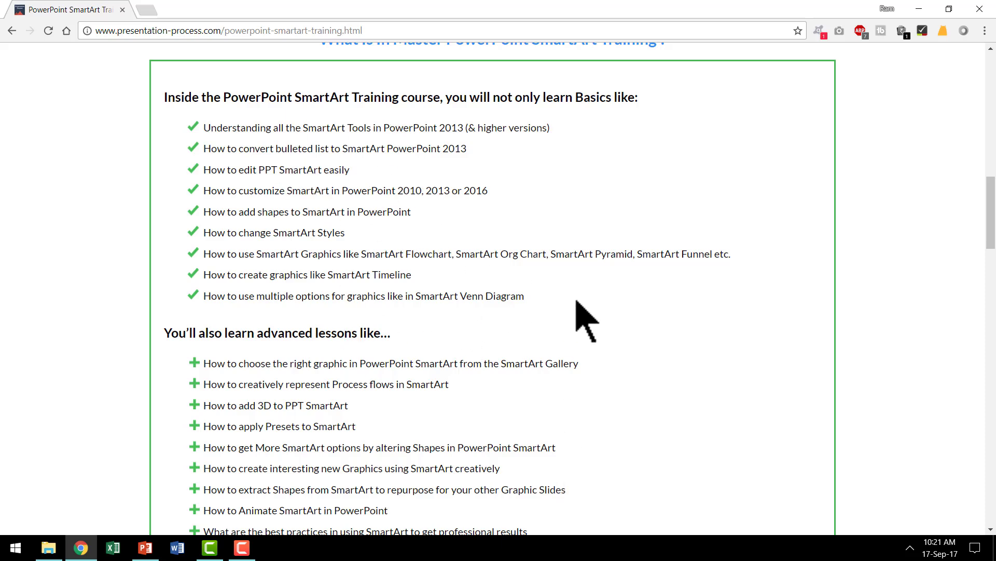
{"action": "scroll", "coordinate": [576, 302], "scroll_direction": "down", "scroll_amount": 2}
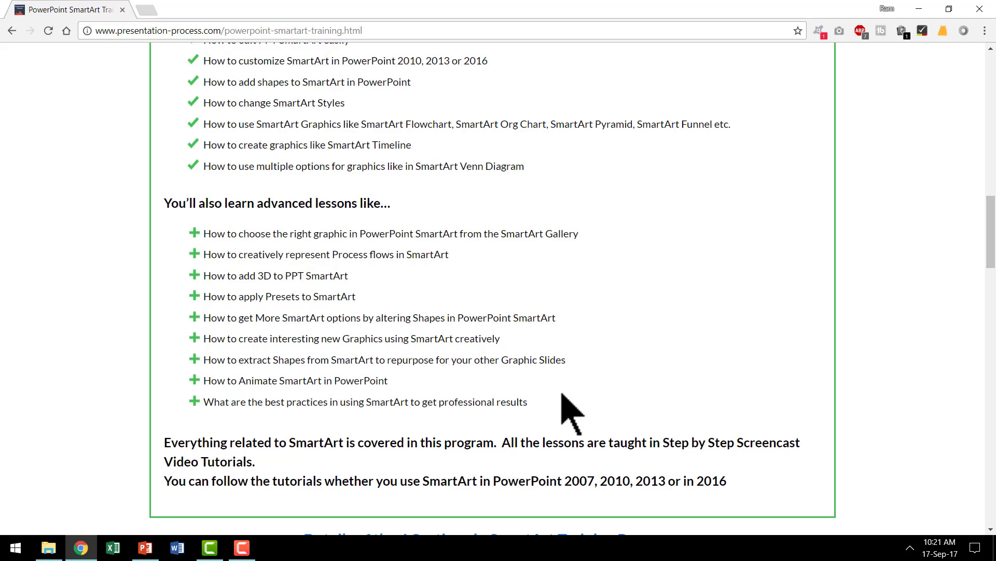
{"action": "scroll", "coordinate": [562, 393], "scroll_direction": "down", "scroll_amount": 10}
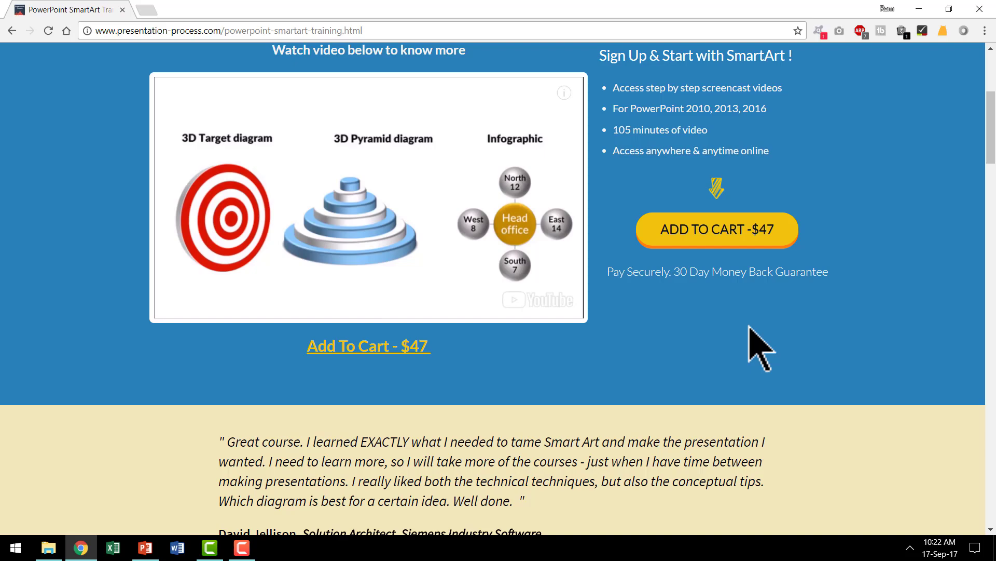
{"action": "scroll", "coordinate": [738, 382], "scroll_direction": "down", "scroll_amount": 3}
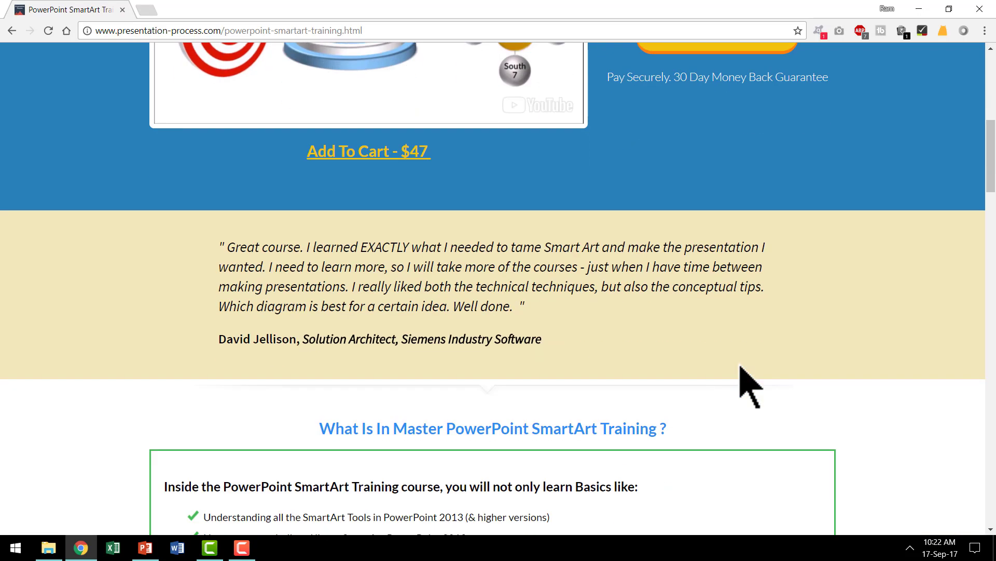
{"action": "scroll", "coordinate": [741, 378], "scroll_direction": "down", "scroll_amount": 3}
{"action": "scroll", "coordinate": [740, 368], "scroll_direction": "down", "scroll_amount": 2}
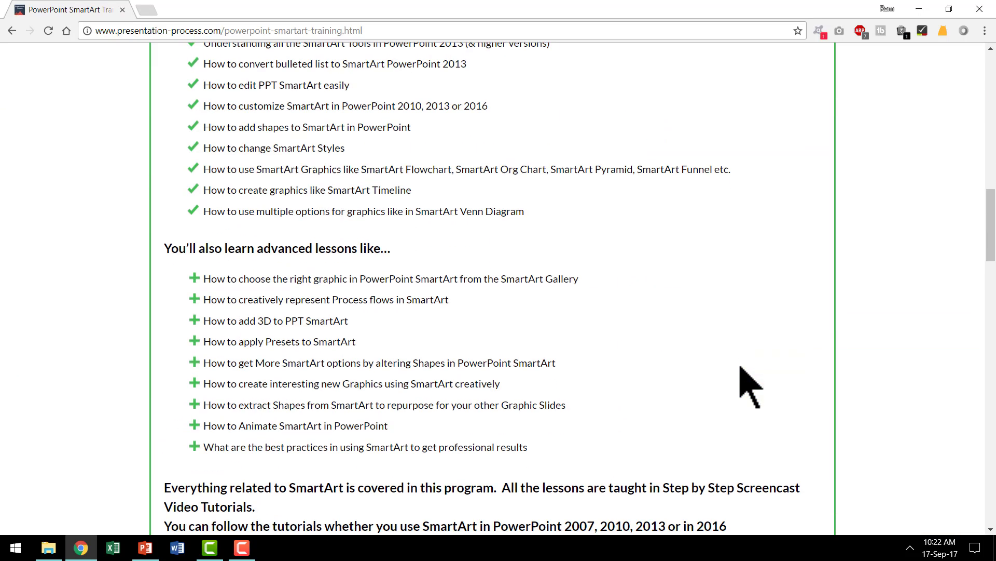
{"action": "scroll", "coordinate": [741, 368], "scroll_direction": "down", "scroll_amount": 2}
{"action": "scroll", "coordinate": [750, 385], "scroll_direction": "down", "scroll_amount": 2}
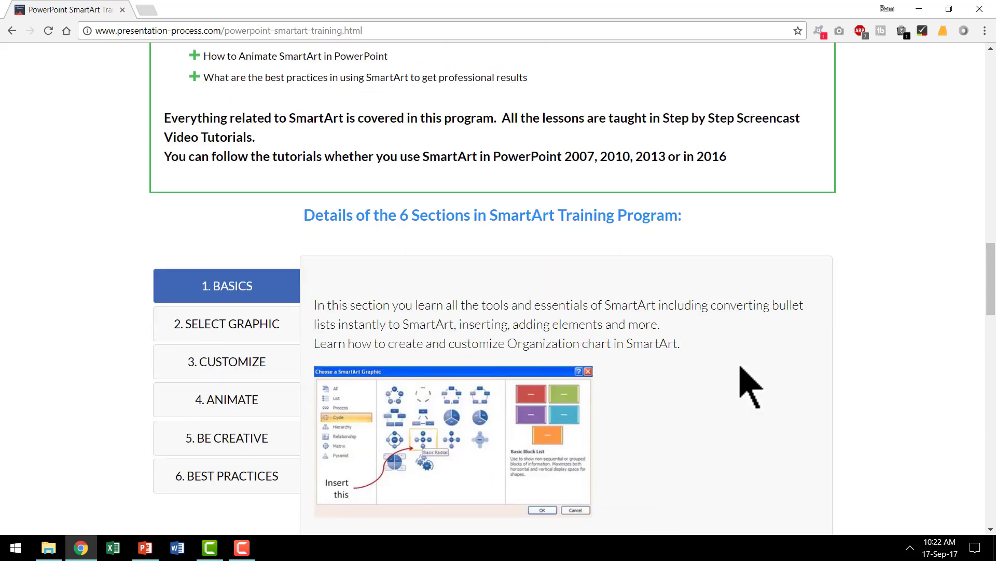
{"action": "scroll", "coordinate": [750, 385], "scroll_direction": "down", "scroll_amount": 2}
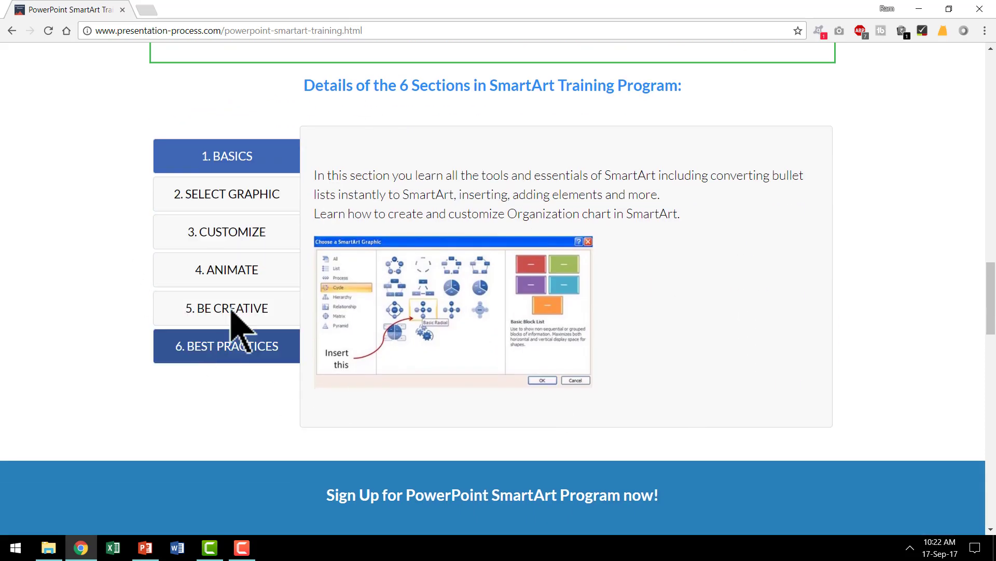
Browse the SELECT GRAPHIC, CUSTOMIZE and ANIMATE course sections, then return to the family tree slide.
{"action": "left_click", "coordinate": [248, 204]}
{"action": "left_click", "coordinate": [242, 248]}
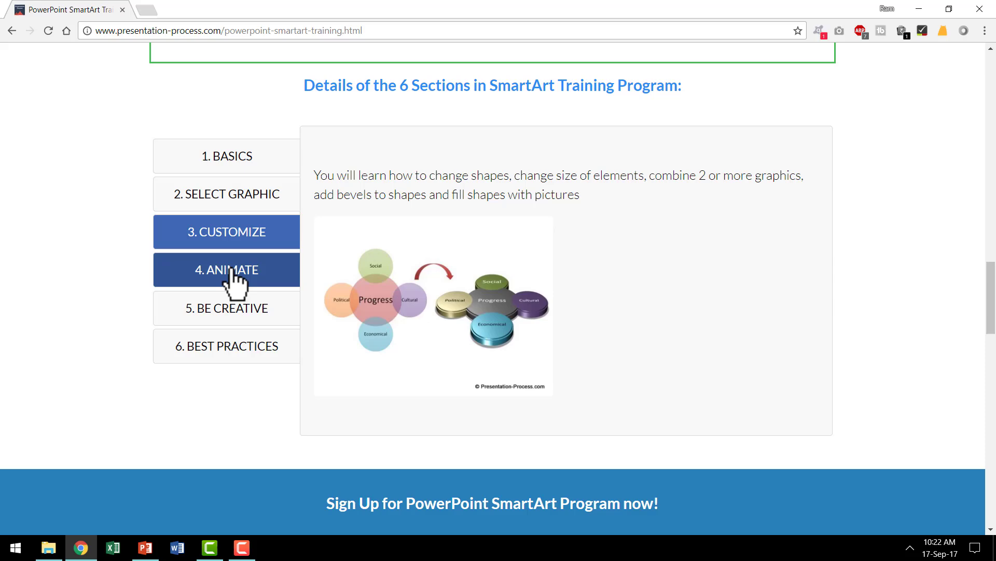
{"action": "left_click", "coordinate": [232, 273]}
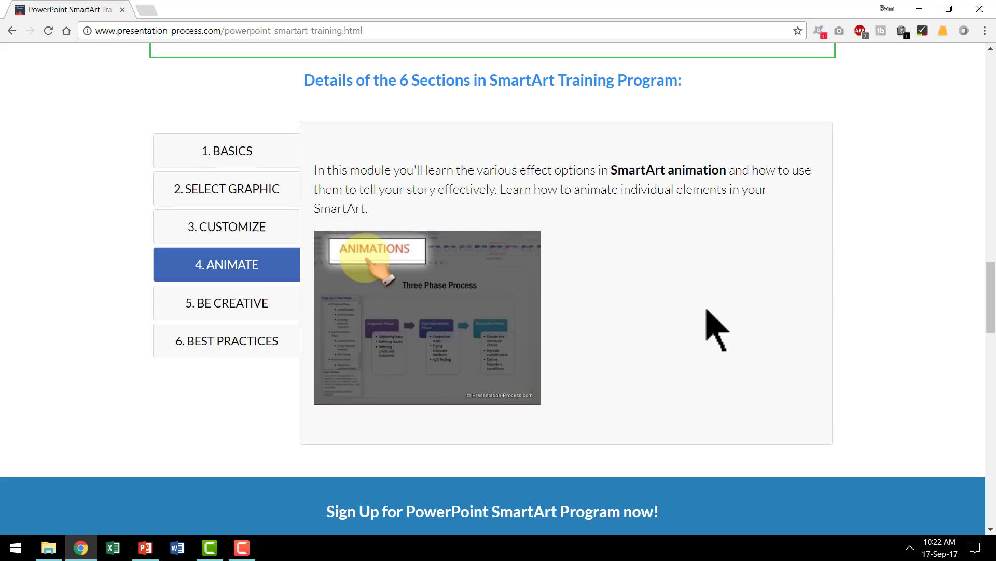
{"action": "scroll", "coordinate": [708, 311], "scroll_direction": "down", "scroll_amount": 4}
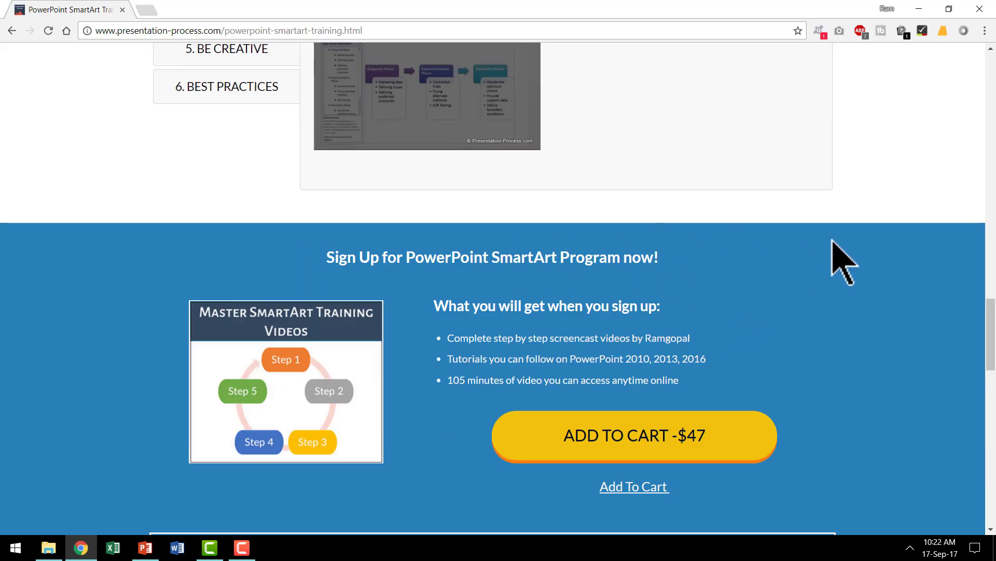
{"action": "scroll", "coordinate": [828, 284], "scroll_direction": "up", "scroll_amount": 10}
{"action": "scroll", "coordinate": [828, 284], "scroll_direction": "up", "scroll_amount": 5}
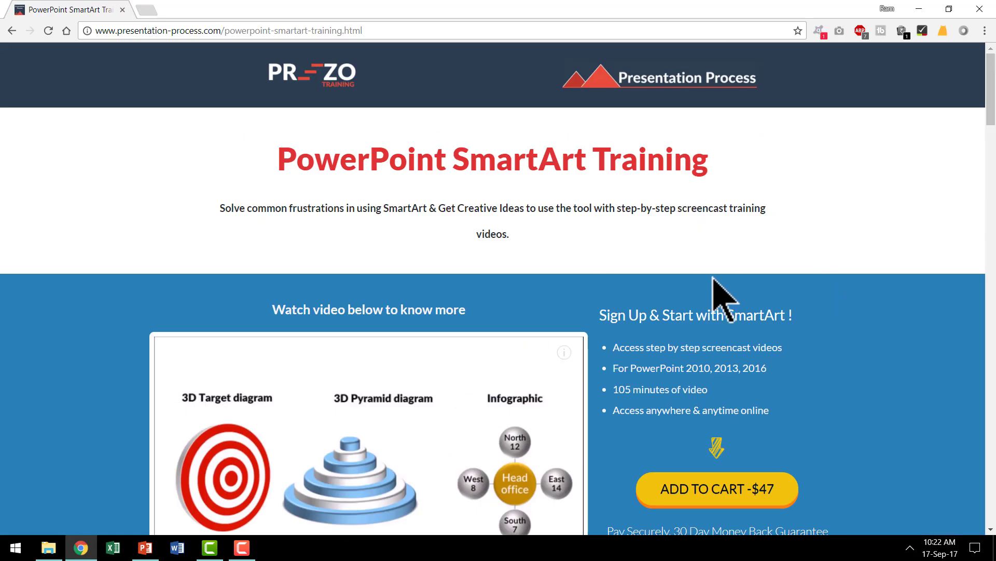
{"action": "left_click", "coordinate": [144, 549]}
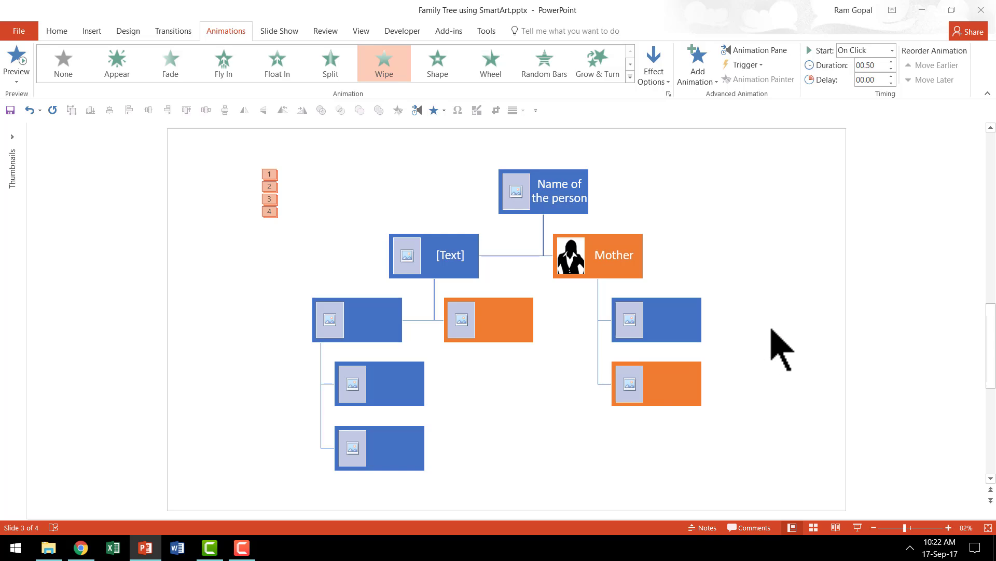
{"action": "scroll", "coordinate": [781, 351], "scroll_direction": "down", "scroll_amount": 1}
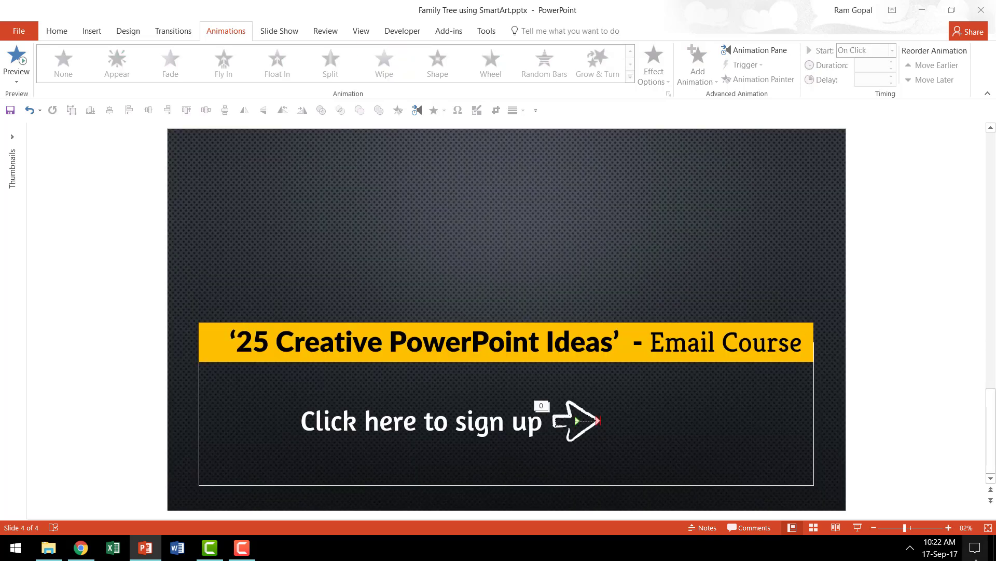